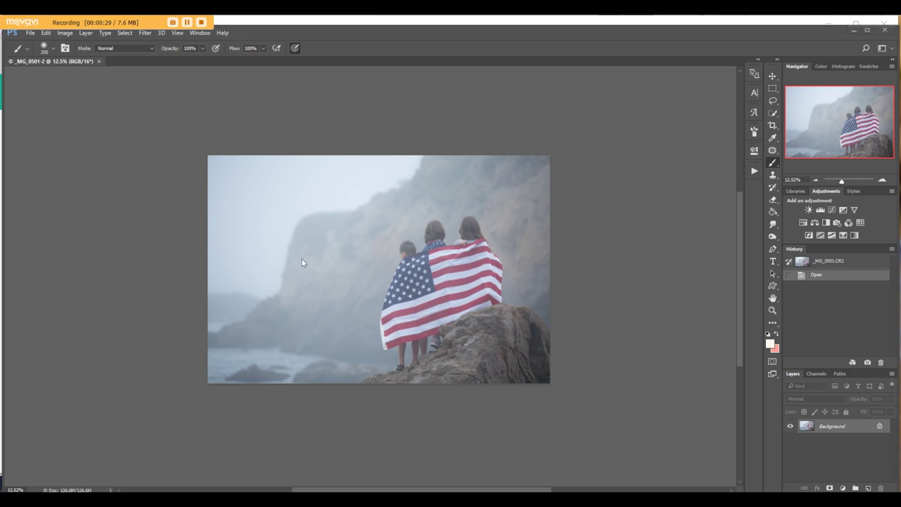
# Step: Minimize Photoshop so the foggy _MG_0501.CR2 photo shows in Lightroom's Develop module
pyautogui.click(855, 30)
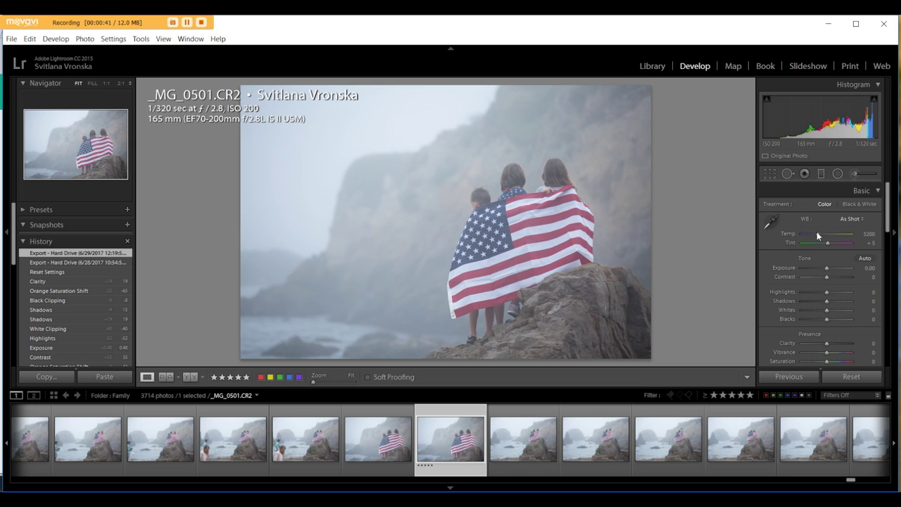
# Step: Reset the flag photo's develop settings to their defaults
pyautogui.click(852, 377)
pyautogui.click(852, 376)
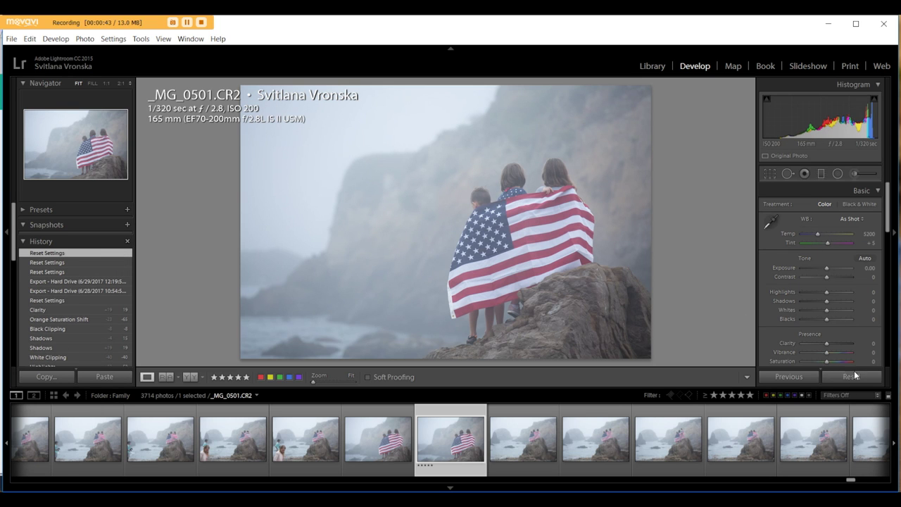
pyautogui.click(852, 376)
# Step: Bring the Effects panel's Dehaze control into view, still at 0
pyautogui.scroll(-2, 848, 276)
pyautogui.scroll(-3, 848, 276)
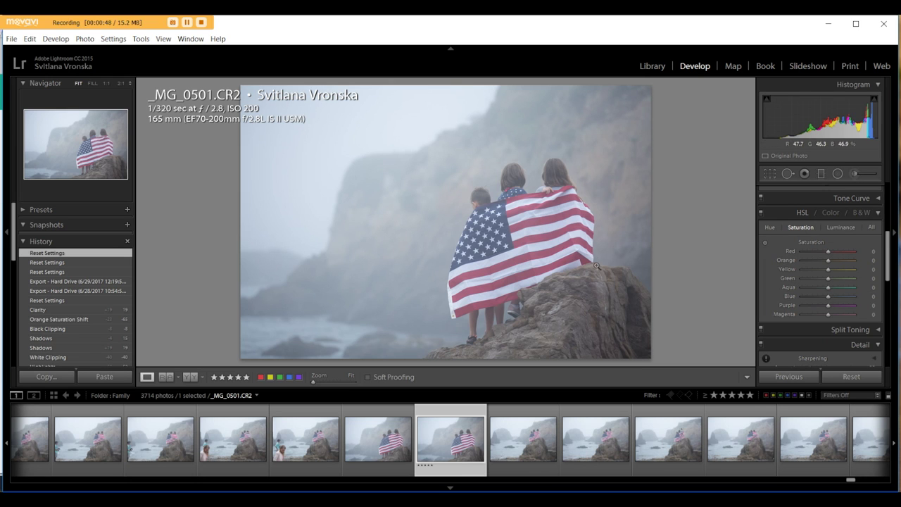
pyautogui.scroll(-3, 831, 259)
pyautogui.scroll(-2, 834, 268)
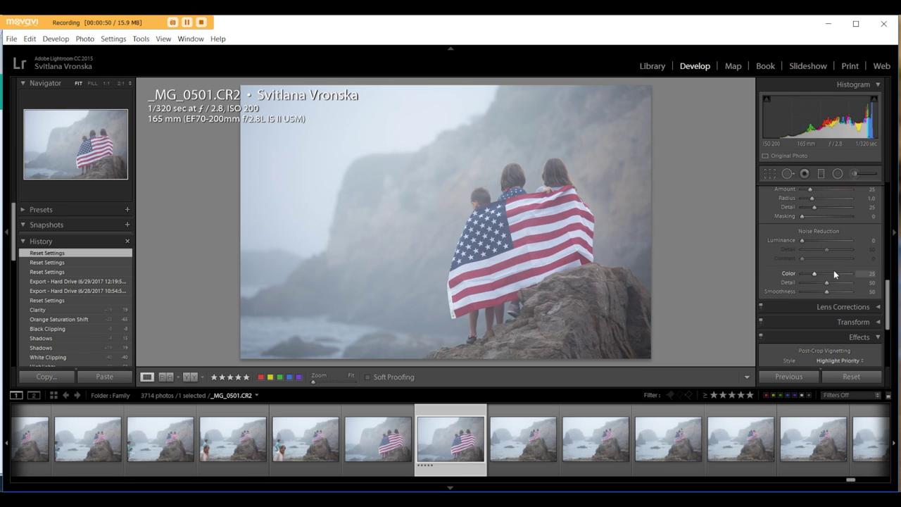
pyautogui.scroll(-2, 836, 274)
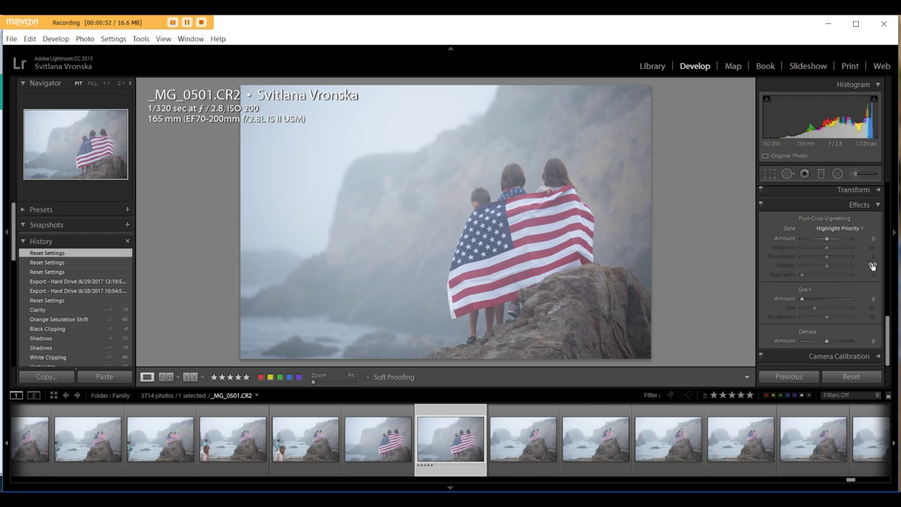
pyautogui.click(873, 205)
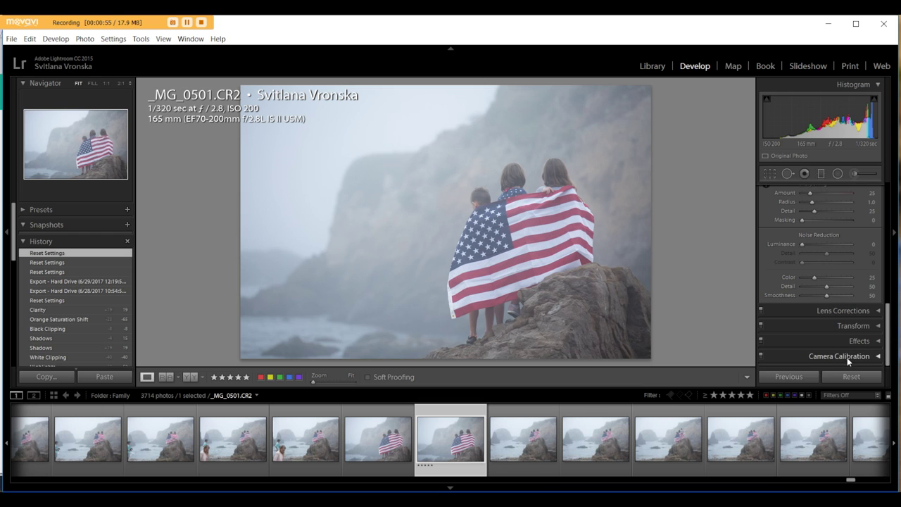
pyautogui.click(879, 343)
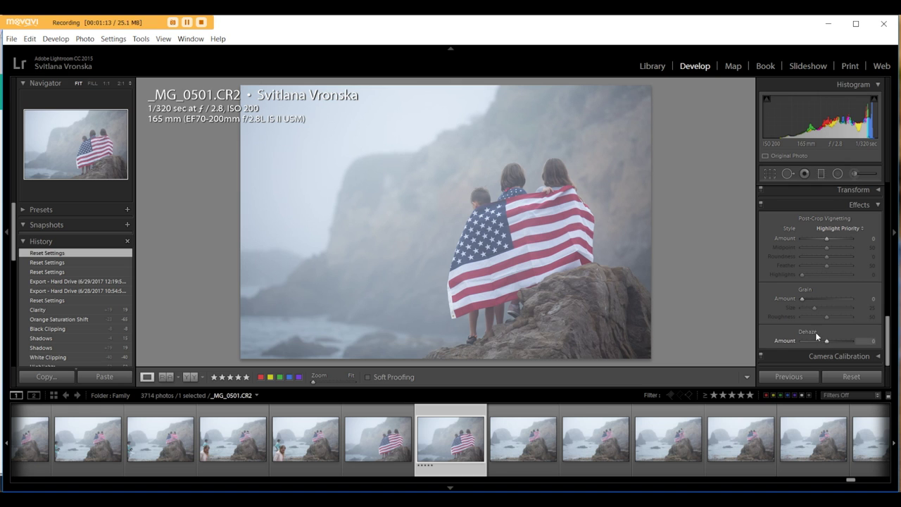
# Step: Raise Dehaze to +87 to lift the fog off the cliffs and sea
pyautogui.moveTo(827, 341); pyautogui.dragTo(848, 342)
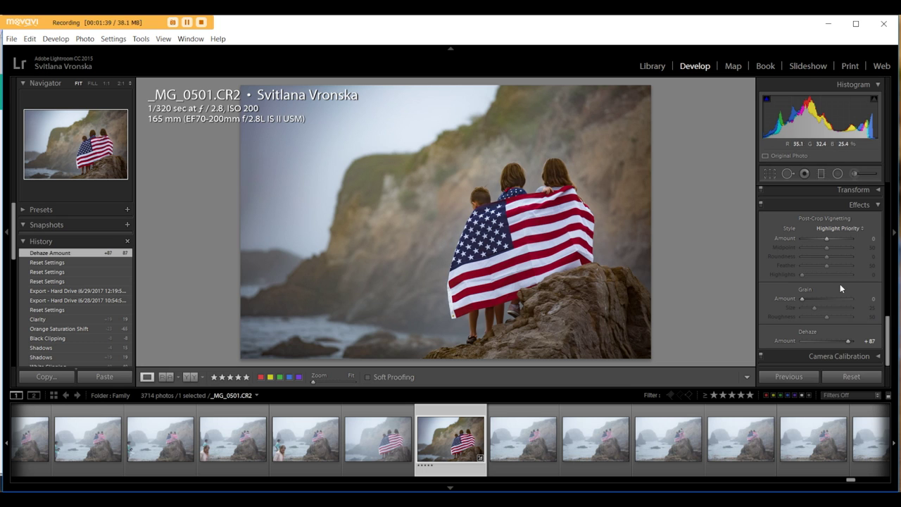
pyautogui.scroll(3, 809, 270)
pyautogui.scroll(3, 830, 261)
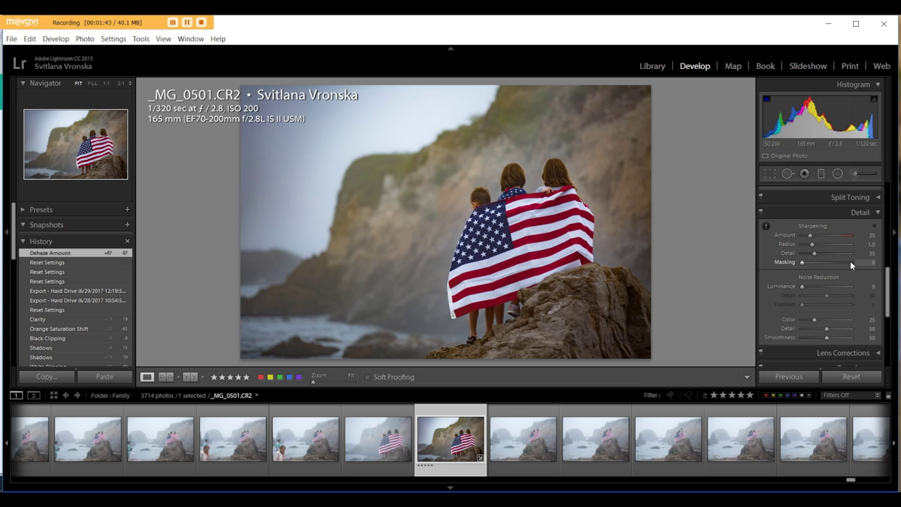
# Step: Drop HSL Orange saturation to -40, checking the boy's ear at 1:1 zoom
pyautogui.click(877, 212)
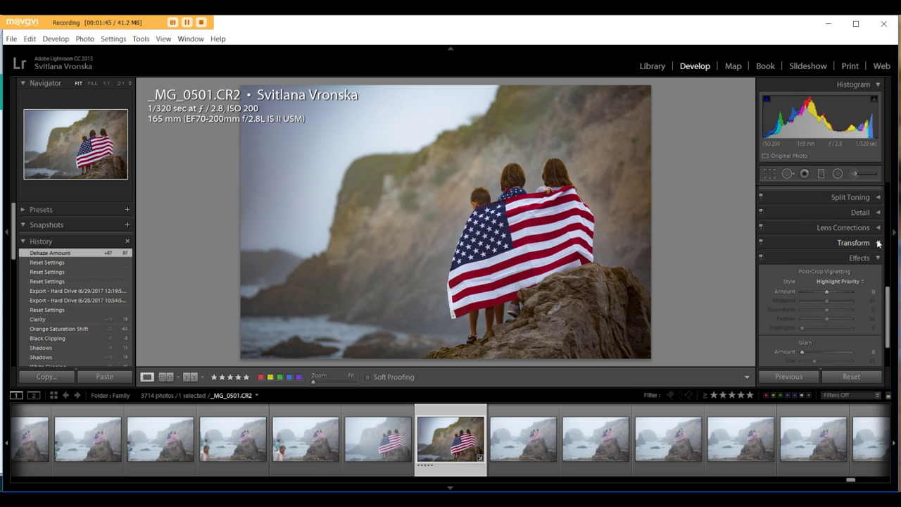
pyautogui.scroll(4, 861, 249)
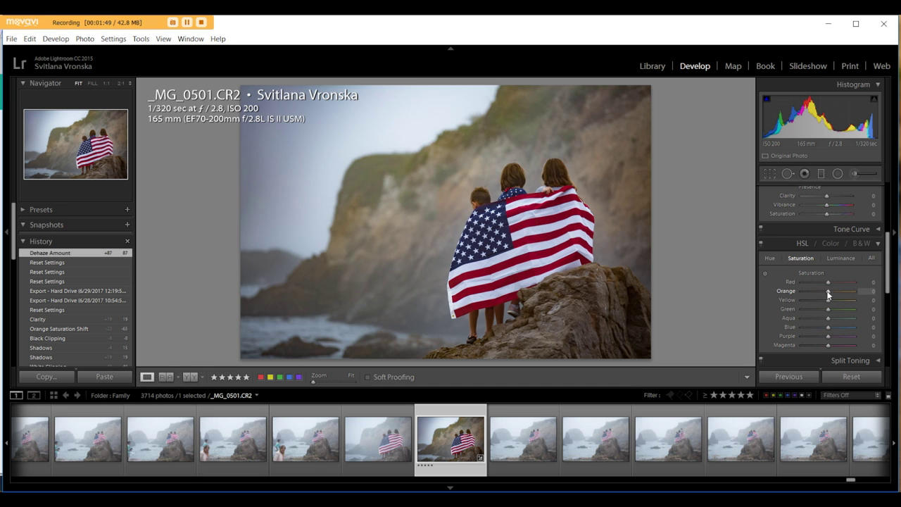
pyautogui.moveTo(826, 292); pyautogui.dragTo(822, 291)
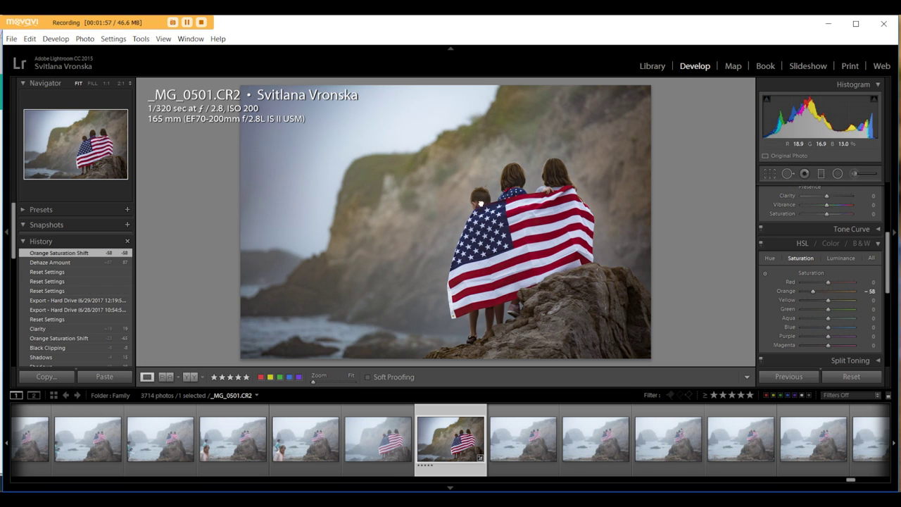
pyautogui.click(484, 203)
pyautogui.click(463, 206)
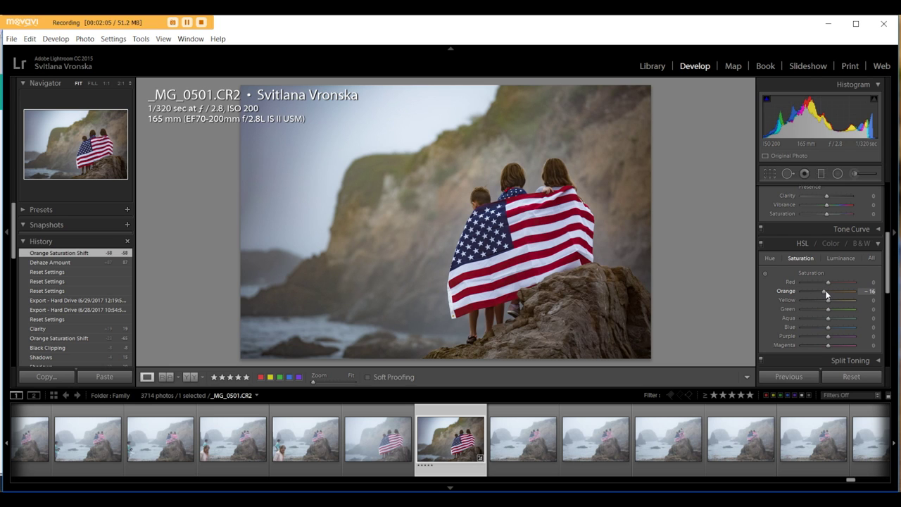
pyautogui.moveTo(821, 290); pyautogui.dragTo(819, 289)
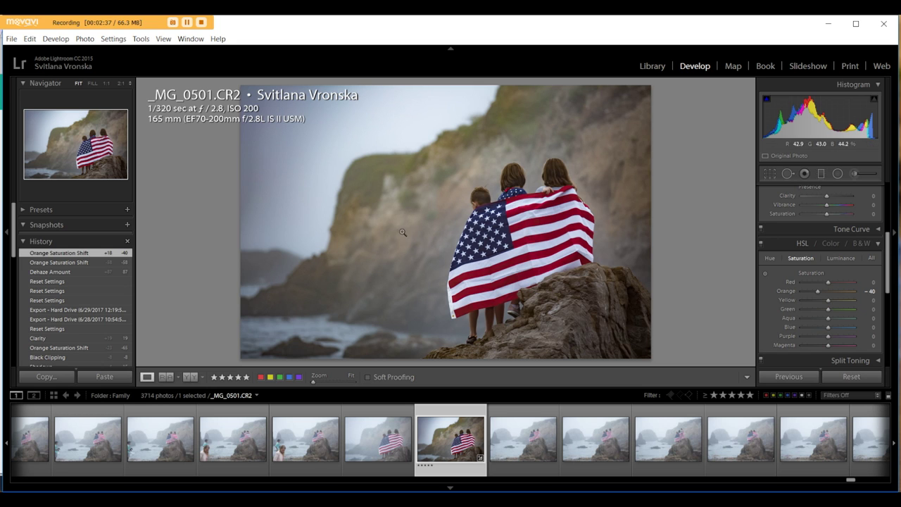
# Step: Set Contrast +37, Highlights -17, Shadows -12, Whites -21, Blacks -40 and Vibrance +12
pyautogui.scroll(5, 844, 275)
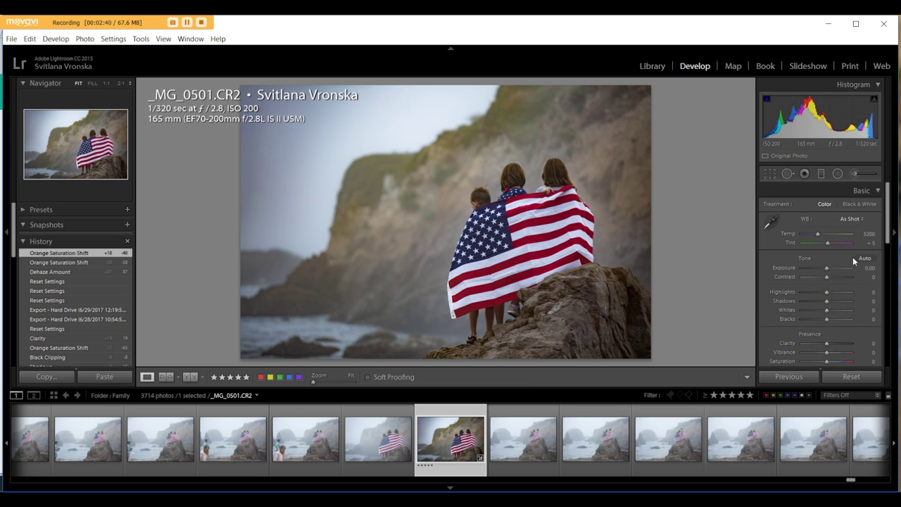
pyautogui.moveTo(830, 277); pyautogui.dragTo(837, 277)
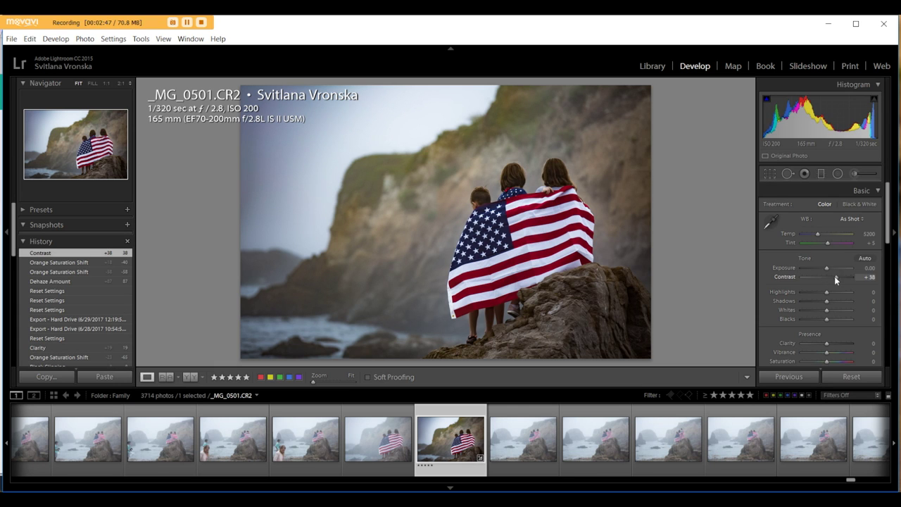
pyautogui.moveTo(834, 276); pyautogui.dragTo(833, 277)
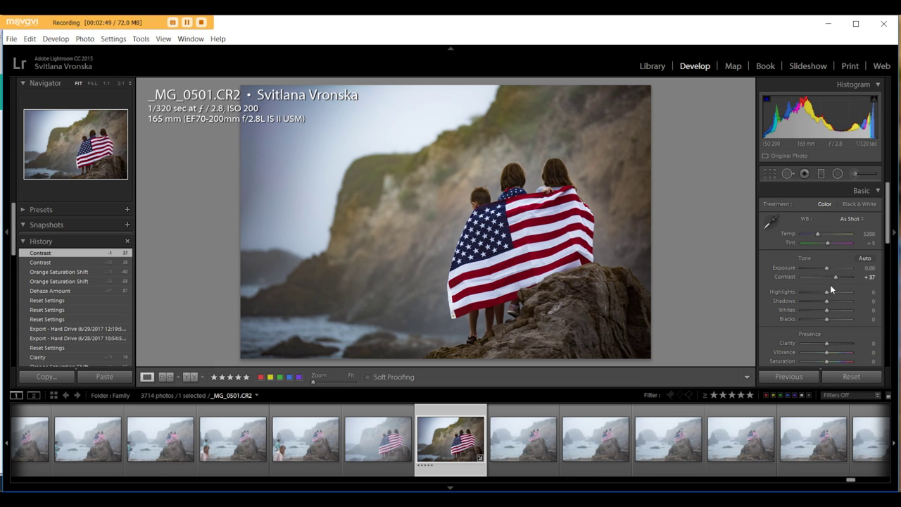
pyautogui.moveTo(836, 296); pyautogui.dragTo(829, 269)
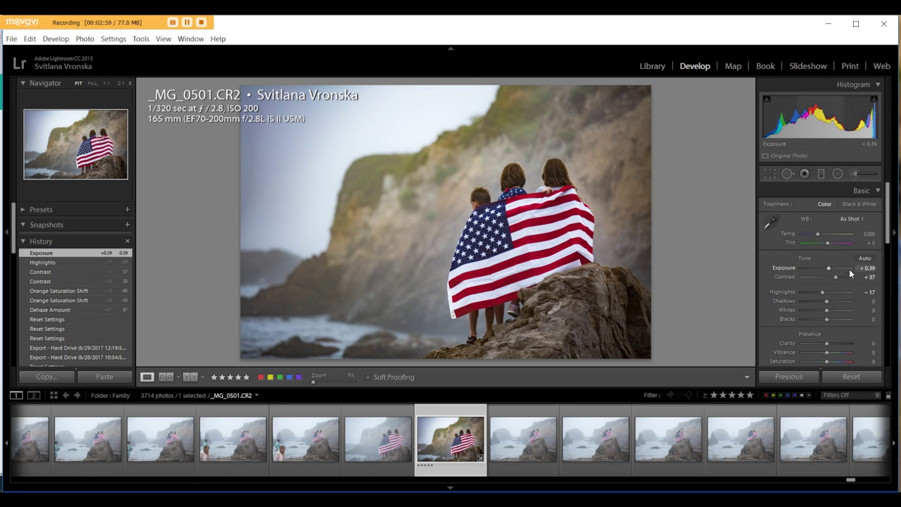
pyautogui.moveTo(813, 301)
pyautogui.mouseDown()
pyautogui.moveTo(823, 301)
pyautogui.moveTo(820, 309)
pyautogui.mouseUp()
pyautogui.keyDown('shift'); pyautogui.doubleClick(818, 311); pyautogui.keyUp('shift')
pyautogui.keyDown('shift'); pyautogui.doubleClick(815, 317); pyautogui.keyUp('shift')
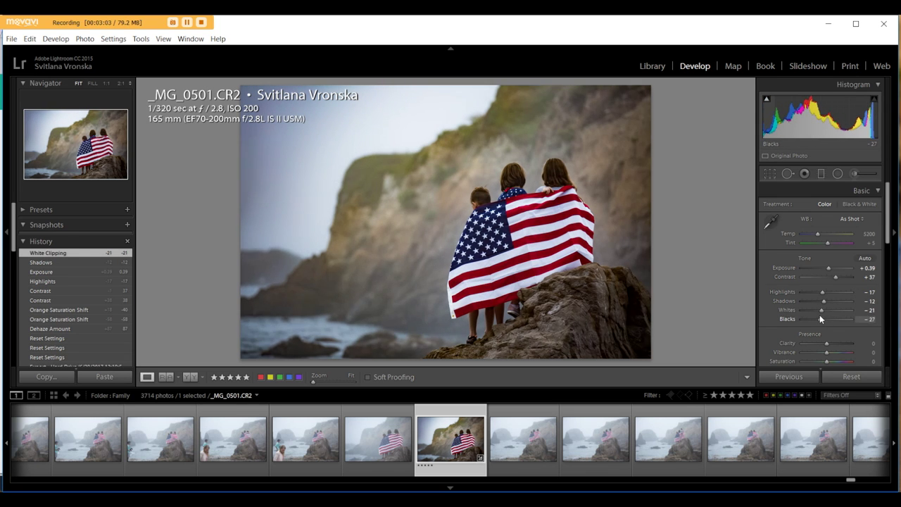
pyautogui.moveTo(827, 352); pyautogui.dragTo(829, 351)
# Step: Trim HSL saturation to Red -2, Orange -38 and Yellow -13
pyautogui.scroll(-4, 852, 278)
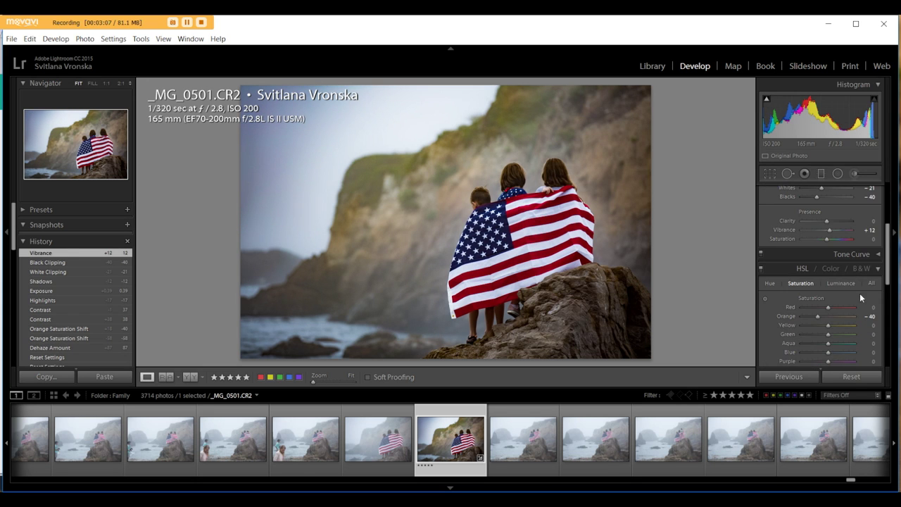
pyautogui.moveTo(815, 318)
pyautogui.mouseDown()
pyautogui.moveTo(828, 310)
pyautogui.moveTo(825, 322)
pyautogui.mouseUp()
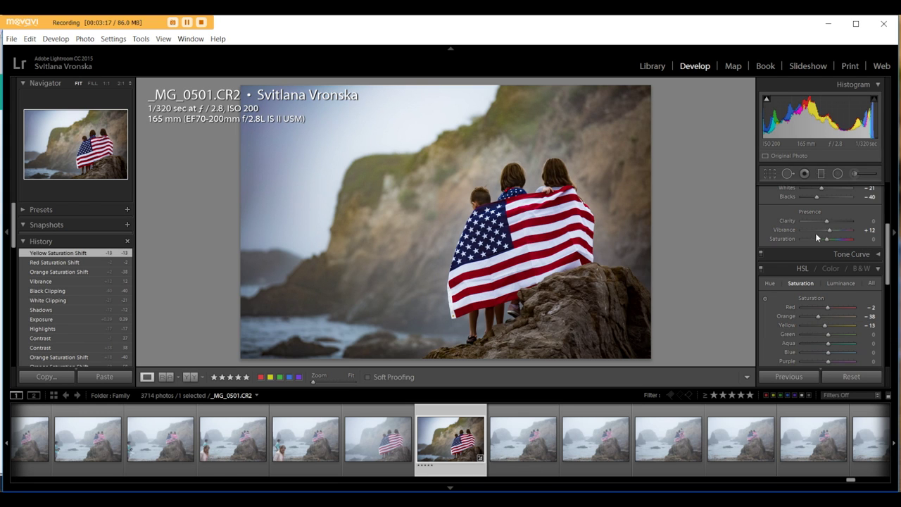
pyautogui.rightClick(459, 442)
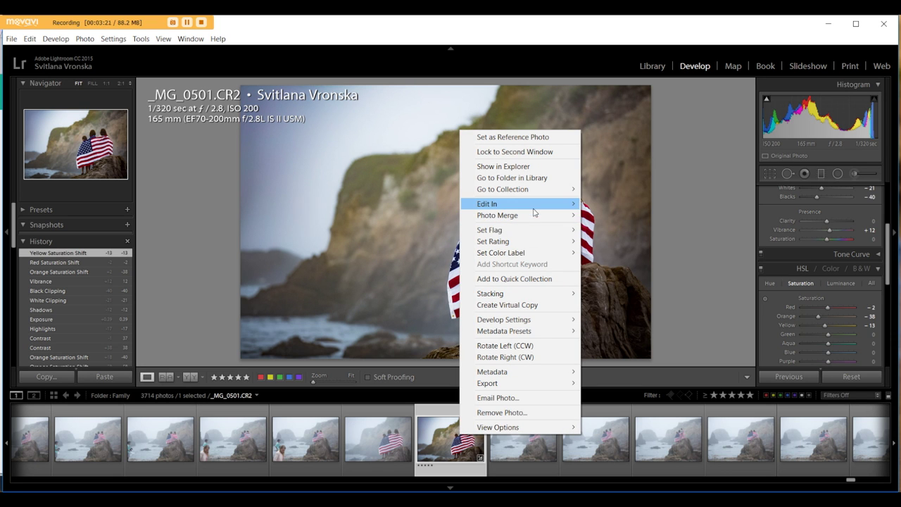
# Step: Send the edited photo to Photoshop CC 2017, opening as _MG_0501-4
pyautogui.moveTo(533, 213)
pyautogui.click(607, 203)
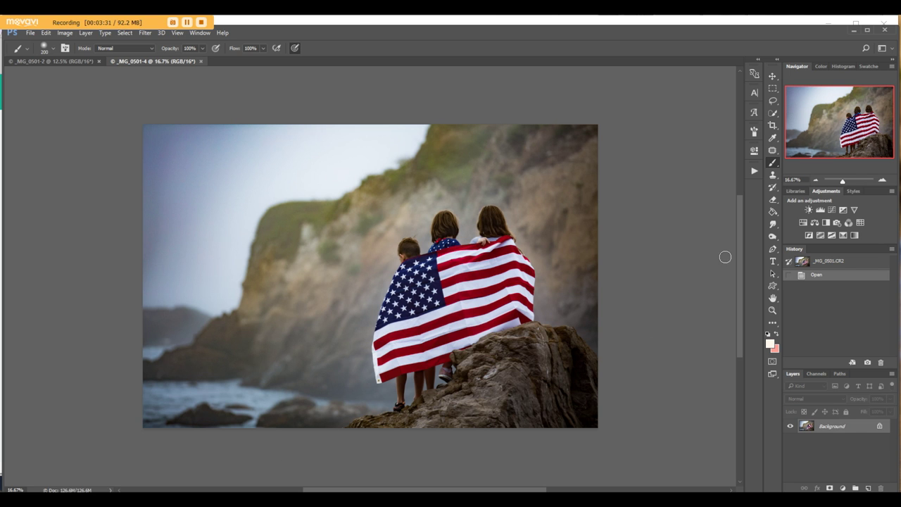
pyautogui.click(773, 151)
pyautogui.scroll(6, 552, 307)
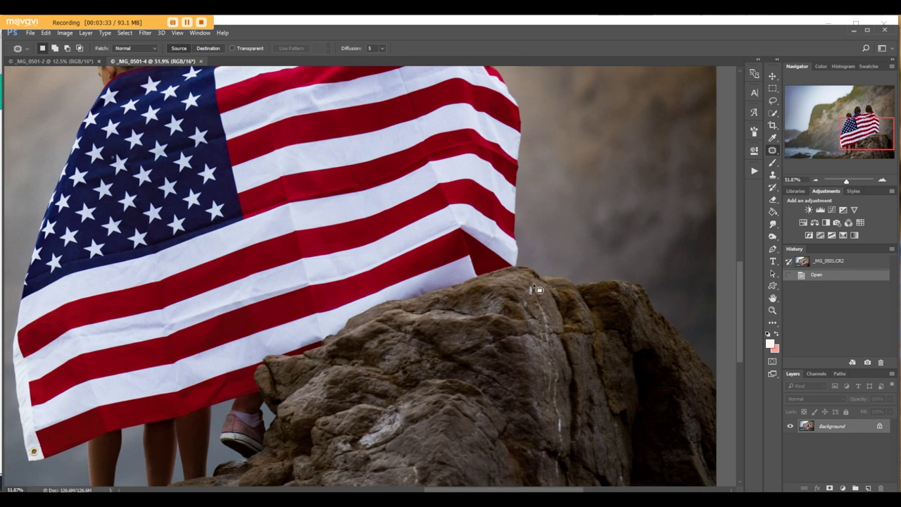
# Step: Patch away the small spots on the rock and clear the selection
pyautogui.moveTo(537, 289)
pyautogui.mouseDown()
pyautogui.moveTo(527, 299)
pyautogui.moveTo(544, 290)
pyautogui.moveTo(546, 299)
pyautogui.mouseUp()
pyautogui.moveTo(543, 293); pyautogui.dragTo(550, 313)
pyautogui.hotkey('ctrl', 'd')
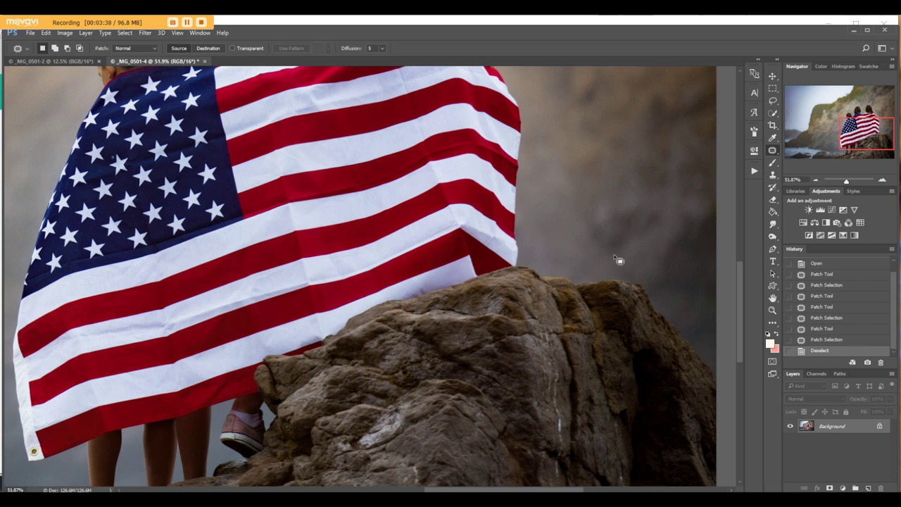
# Step: Heal the rock's lower-left blemishes with a size-50 Healing Brush
pyautogui.rightClick(774, 152)
pyautogui.click(809, 159)
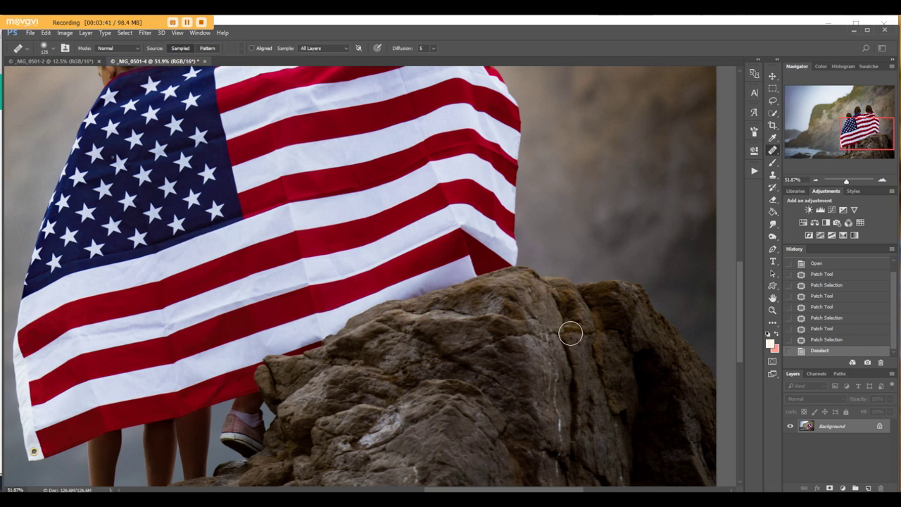
pyautogui.press('[')
pyautogui.press('[')
pyautogui.press('[')
pyautogui.press('[')
pyautogui.press('[')
pyautogui.press('[')
pyautogui.moveTo(550, 363)
pyautogui.mouseDown()
pyautogui.moveTo(548, 386)
pyautogui.moveTo(555, 356)
pyautogui.moveTo(550, 401)
pyautogui.moveTo(558, 439)
pyautogui.moveTo(562, 413)
pyautogui.moveTo(558, 447)
pyautogui.mouseUp()
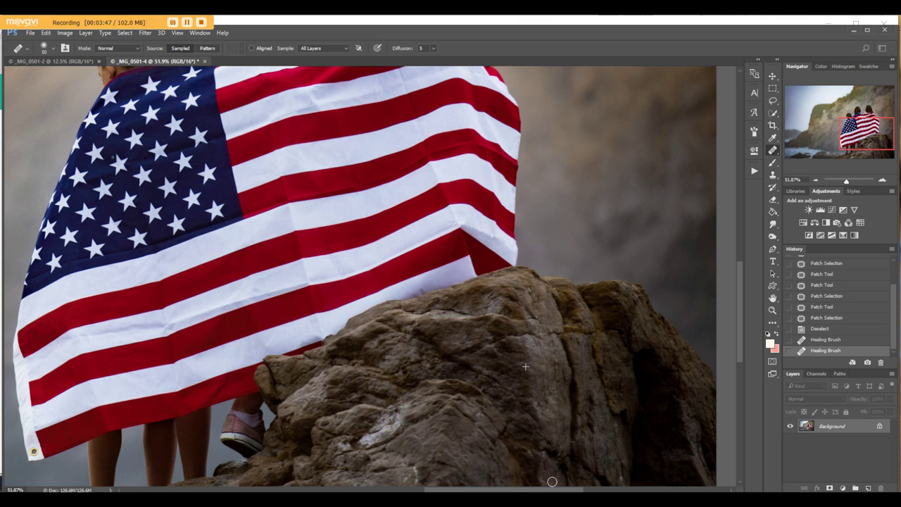
pyautogui.moveTo(552, 482); pyautogui.dragTo(553, 465)
pyautogui.moveTo(451, 430)
pyautogui.mouseDown()
pyautogui.moveTo(397, 423)
pyautogui.moveTo(384, 433)
pyautogui.mouseUp()
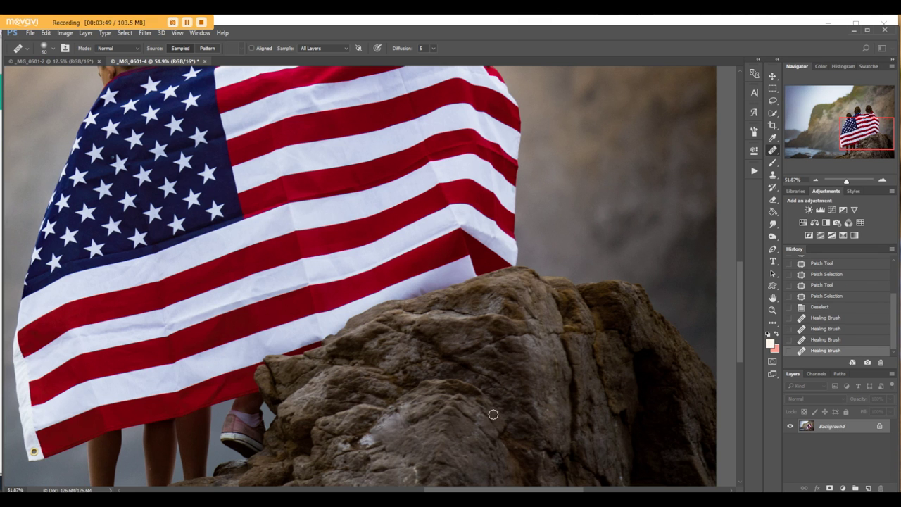
pyautogui.click(851, 339)
pyautogui.moveTo(439, 454); pyautogui.dragTo(437, 426)
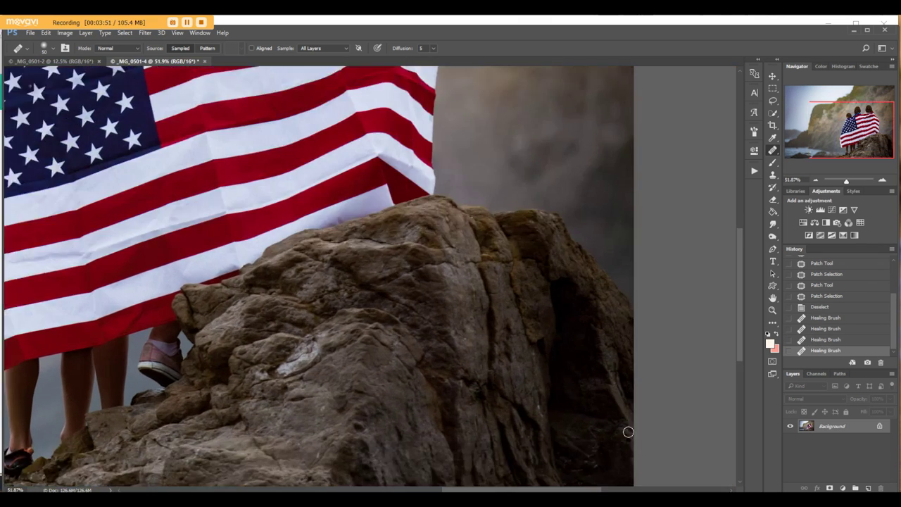
# Step: Heal one last blemish, then zoom out to see the whole image
pyautogui.scroll(1, 628, 432)
pyautogui.click(523, 398)
pyautogui.scroll(-5, 588, 285)
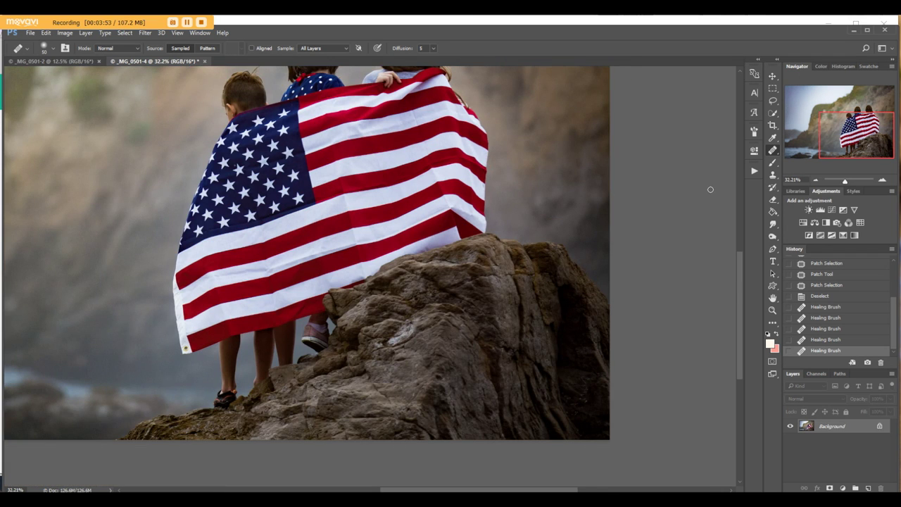
pyautogui.scroll(-4, 710, 189)
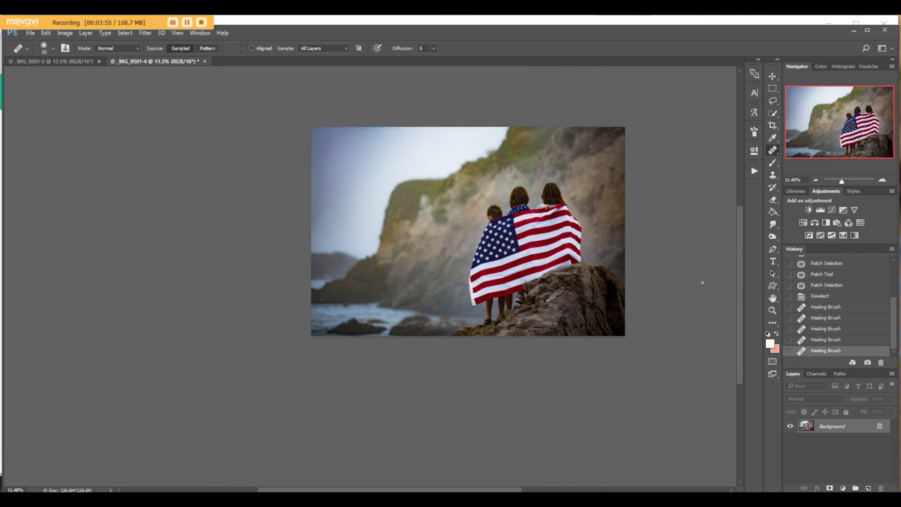
pyautogui.click(870, 487)
# Step: Switch to a much larger Brush and dismiss the online notification
pyautogui.click(772, 163)
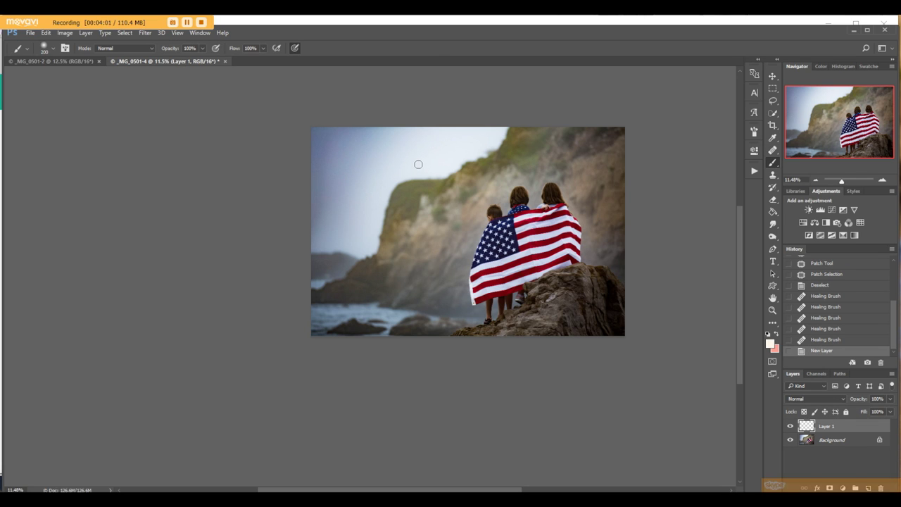
pyautogui.press(']')
pyautogui.press(']')
pyautogui.press(']')
pyautogui.press(']')
pyautogui.press(']')
pyautogui.press(']')
pyautogui.press(']')
pyautogui.press(']')
pyautogui.press(']')
pyautogui.press(']')
pyautogui.press(']')
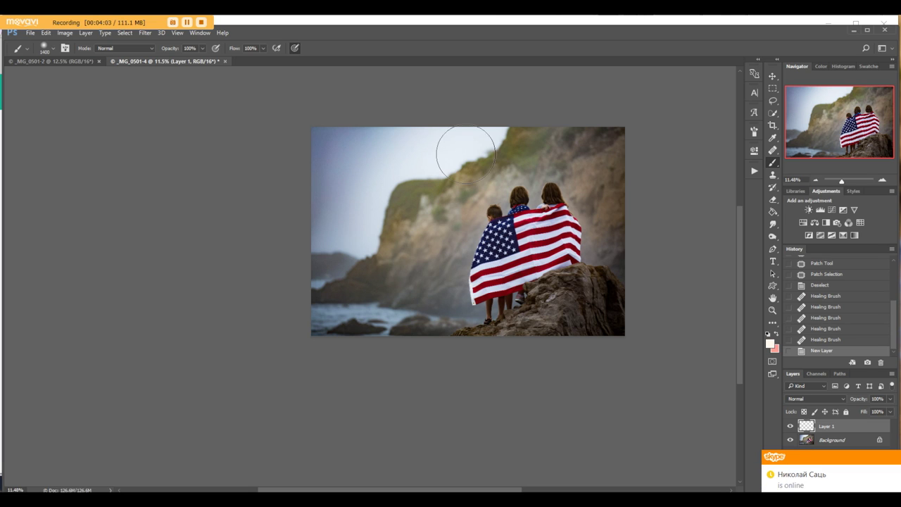
pyautogui.press(']')
pyautogui.click(896, 459)
# Step: Set the foreground colour to warm tan #c8b767 for painting the sun
pyautogui.click(772, 345)
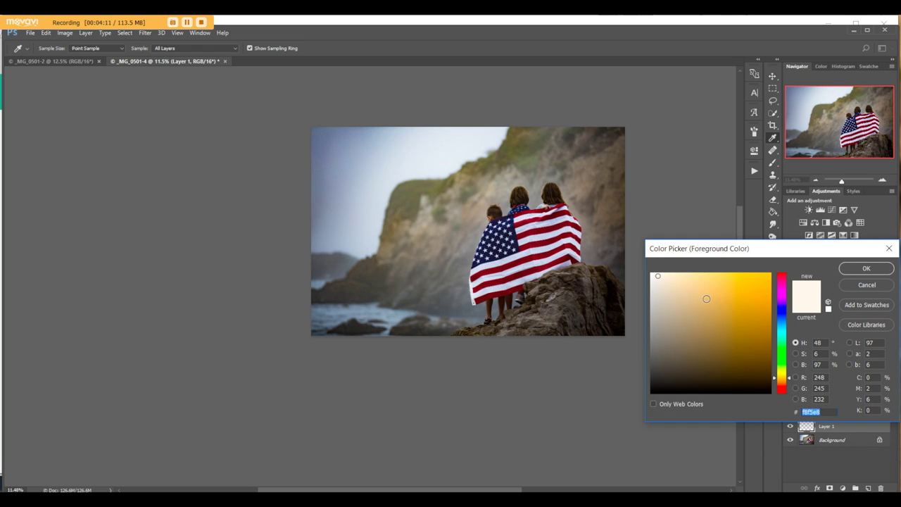
pyautogui.click(784, 377)
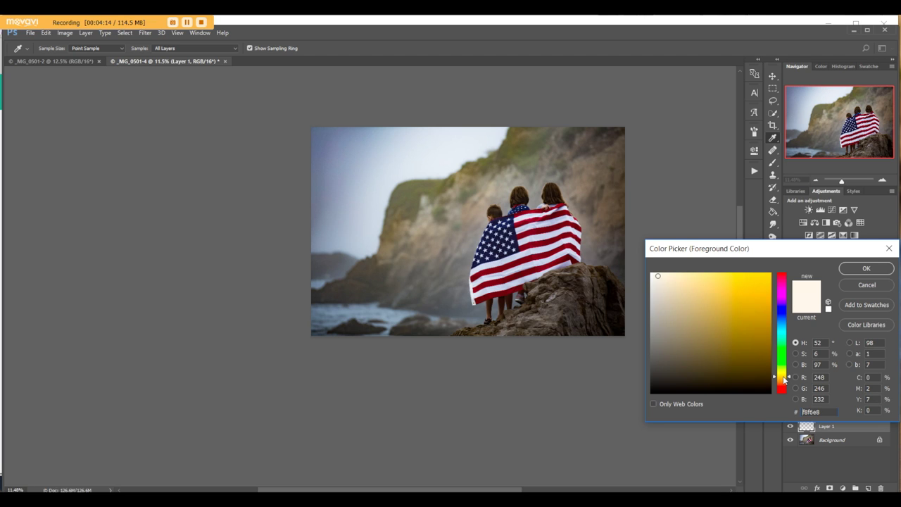
pyautogui.click(706, 301)
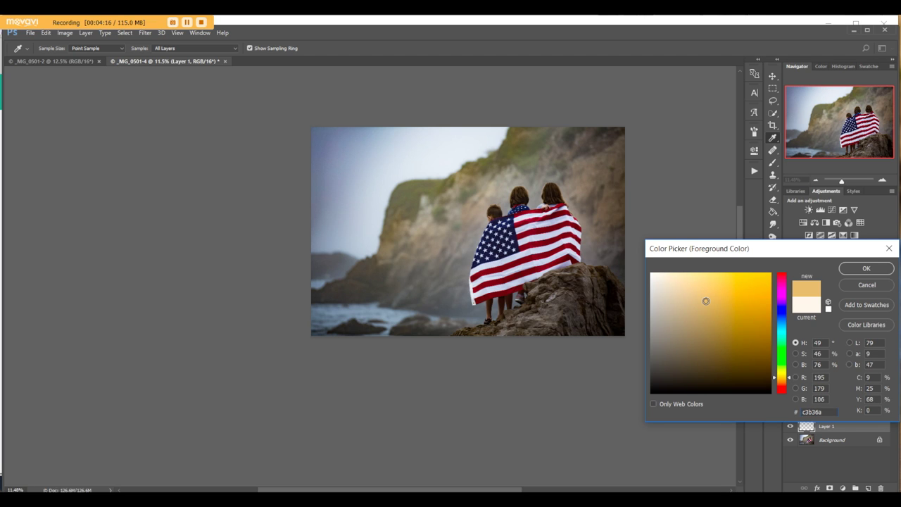
pyautogui.click(709, 298)
pyautogui.click(855, 270)
pyautogui.press('b')
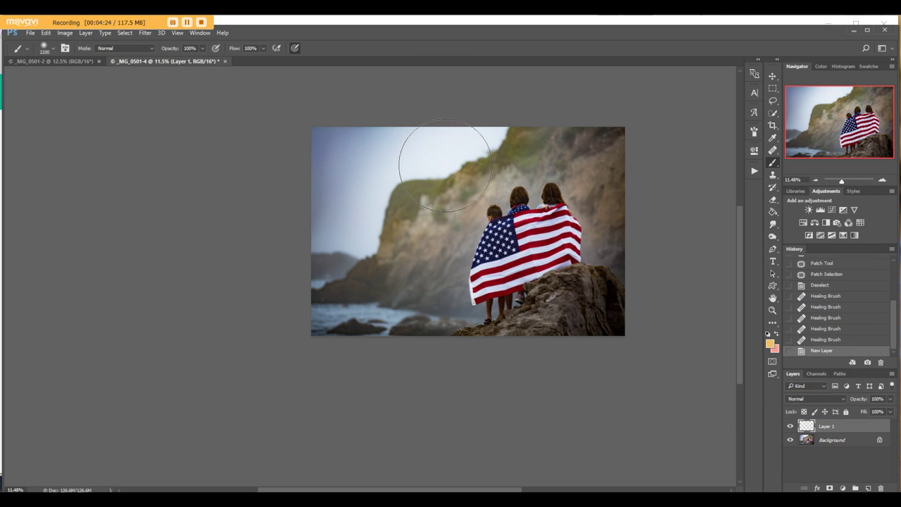
pyautogui.press('[')
pyautogui.press('[')
pyautogui.press('[')
# Step: Paint tan glow dabs in the sky, then lighter #dbd09b dabs with a halved brush
pyautogui.click(429, 167)
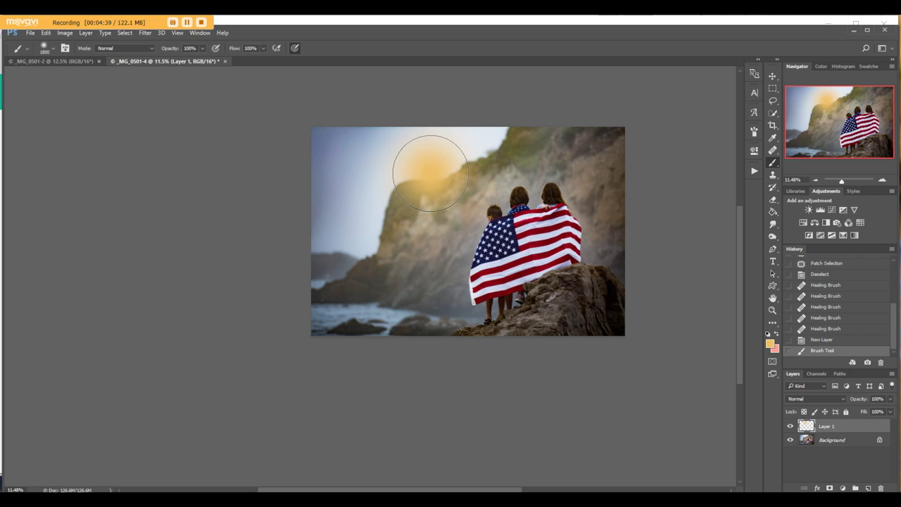
pyautogui.click(430, 172)
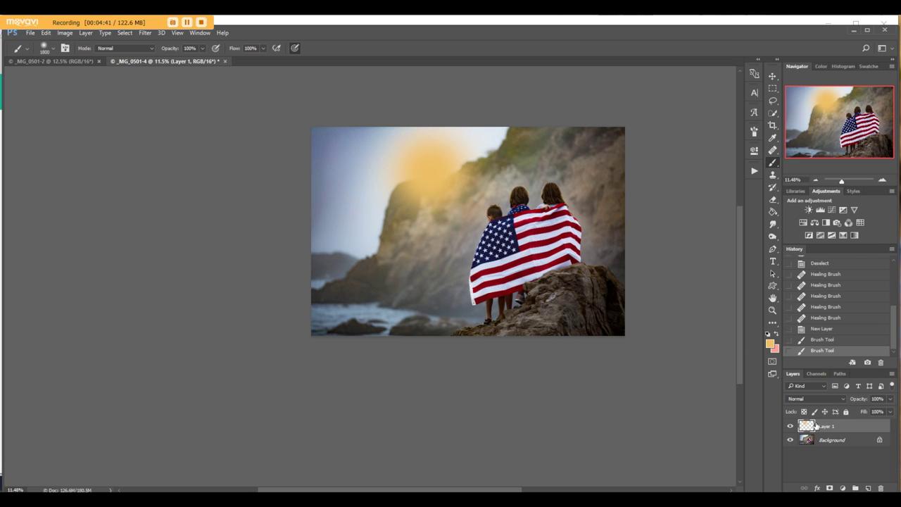
pyautogui.click(768, 344)
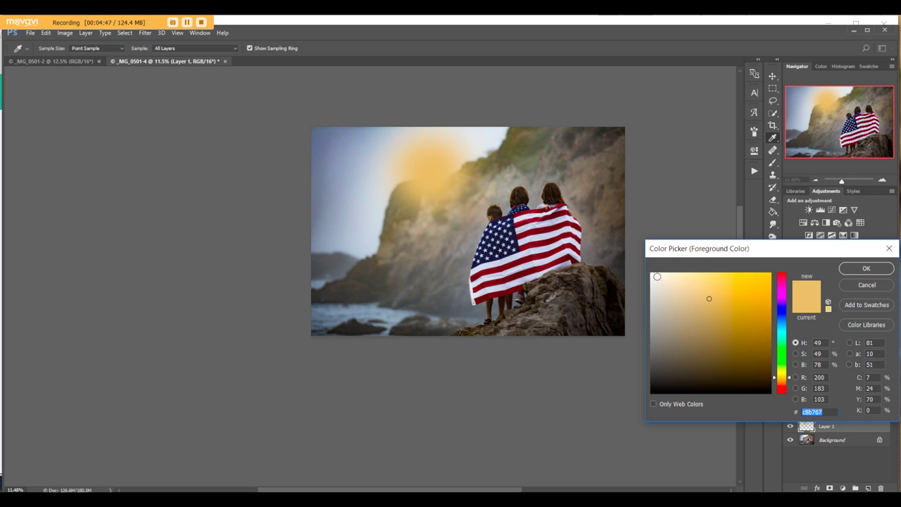
pyautogui.click(685, 289)
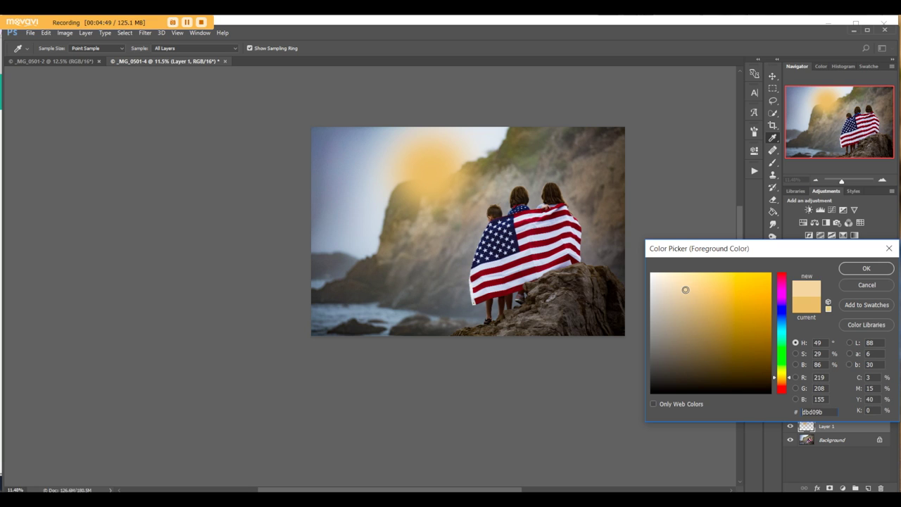
pyautogui.click(865, 269)
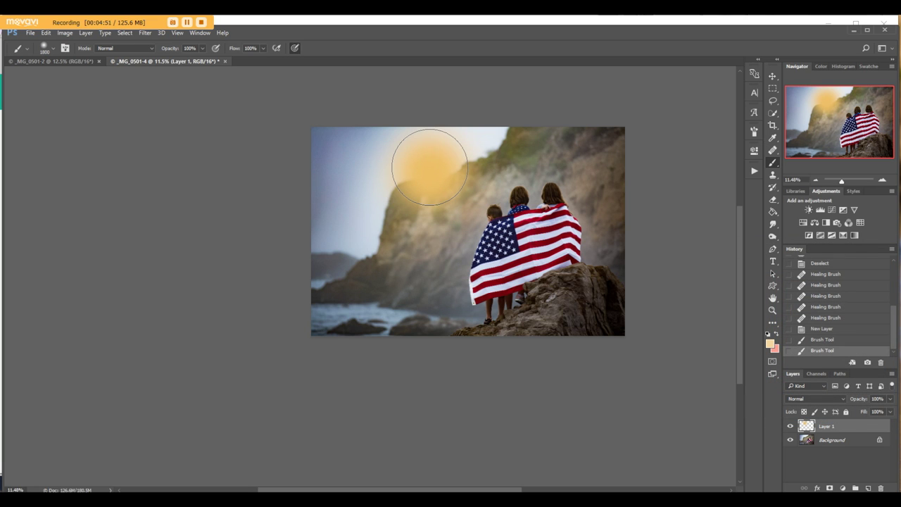
pyautogui.press('[')
pyautogui.press('[')
pyautogui.press('[')
pyautogui.press('[')
pyautogui.press('[')
pyautogui.press('[')
pyautogui.press('[')
pyautogui.press('[')
pyautogui.press('[')
pyautogui.click(430, 168)
pyautogui.click(428, 167)
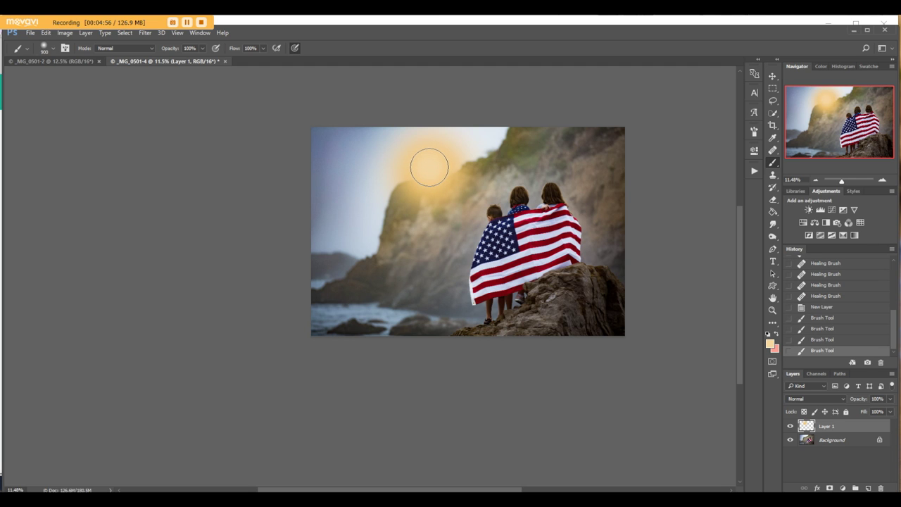
# Step: Paint a small near-white sun centre inside the glow
pyautogui.click(771, 344)
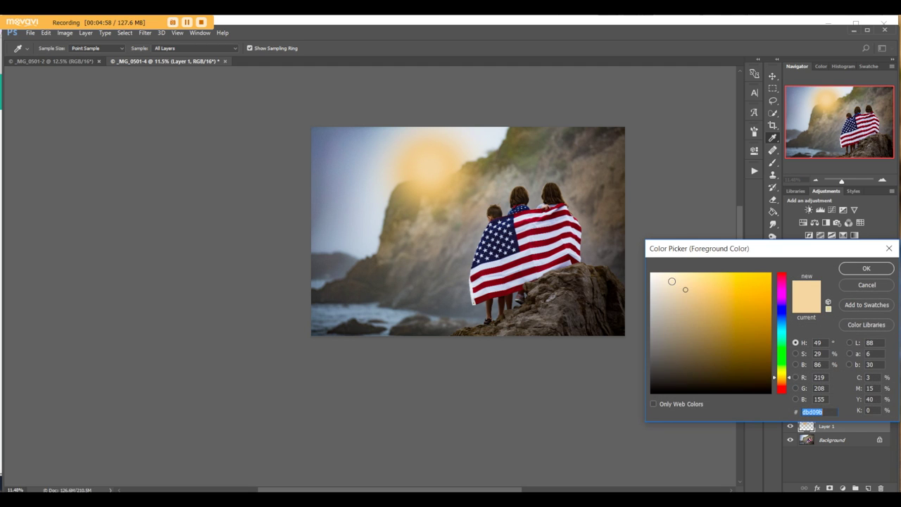
pyautogui.click(659, 276)
pyautogui.click(866, 268)
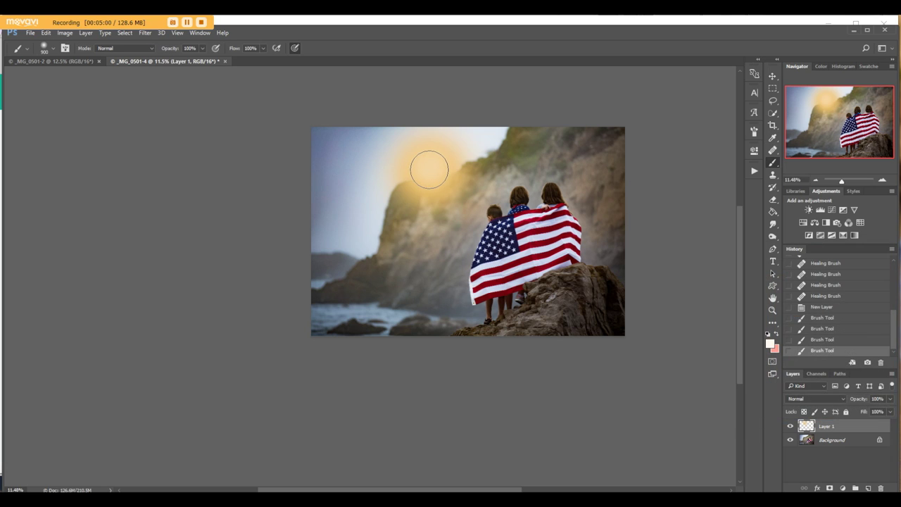
pyautogui.press('[')
pyautogui.press('[')
pyautogui.press('[')
pyautogui.press('[')
pyautogui.press('[')
pyautogui.click(431, 168)
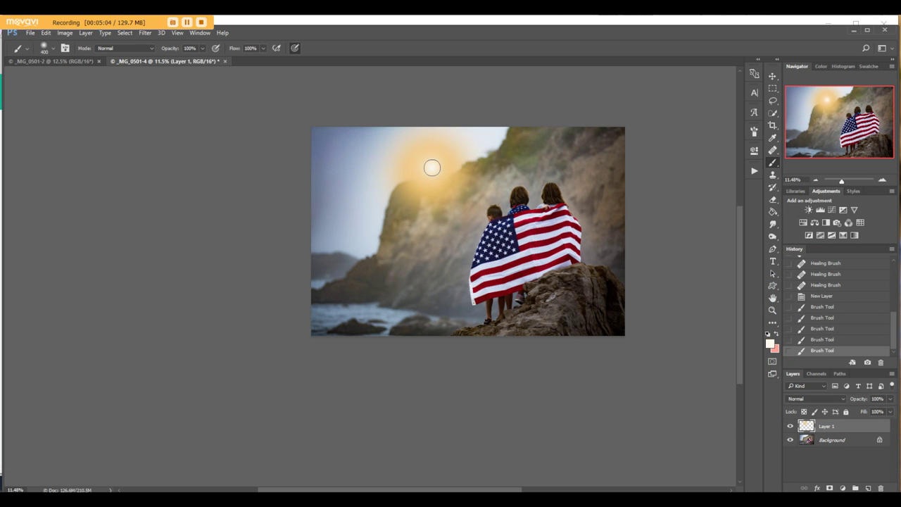
pyautogui.click(431, 168)
# Step: Scale the Layer 1 glow to about double size and shift it right across the sky
pyautogui.press('v')
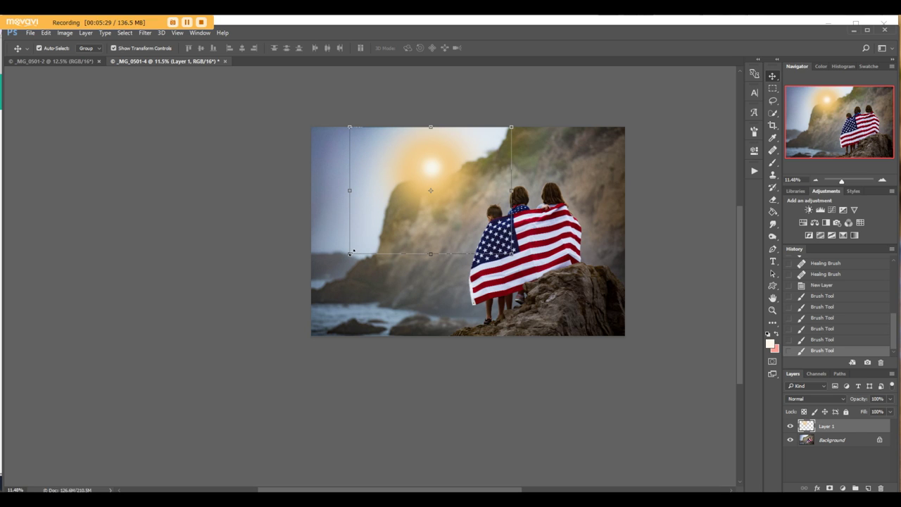
pyautogui.moveTo(351, 252); pyautogui.dragTo(229, 335)
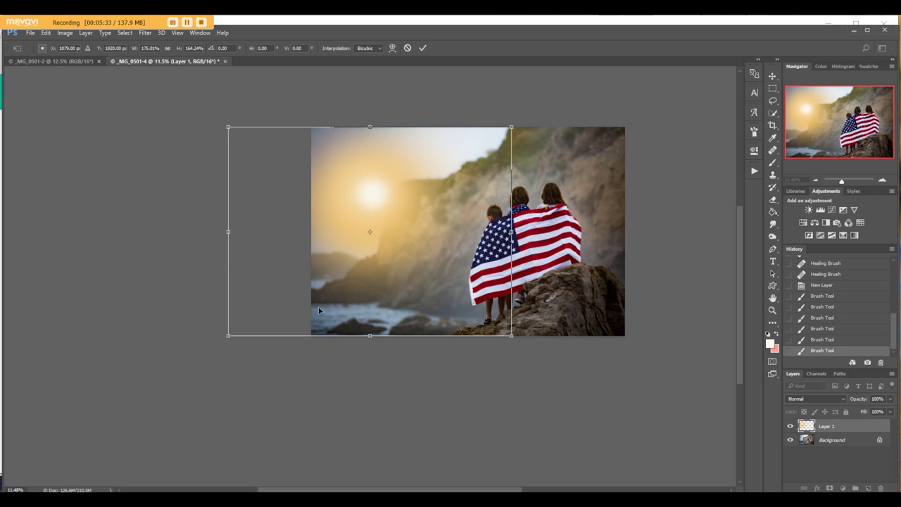
pyautogui.moveTo(318, 310); pyautogui.dragTo(417, 270)
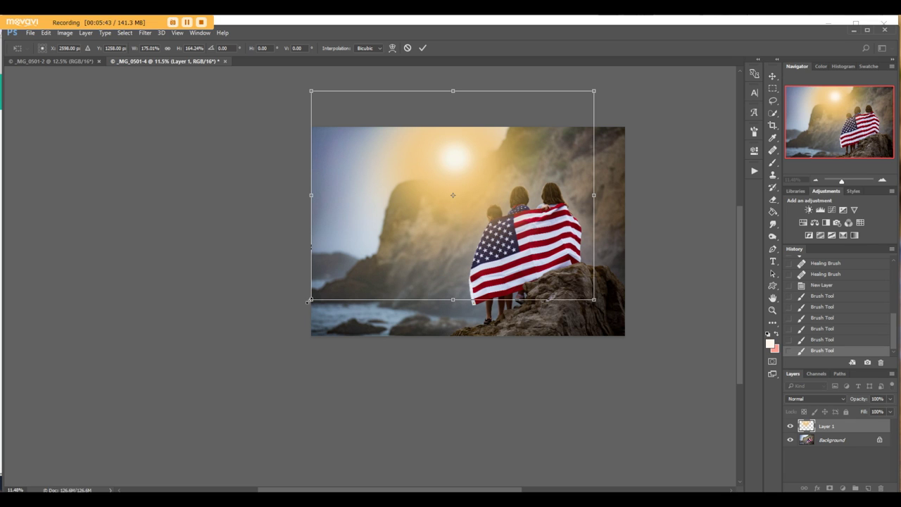
pyautogui.moveTo(311, 300); pyautogui.dragTo(251, 342)
pyautogui.moveTo(398, 259); pyautogui.dragTo(426, 259)
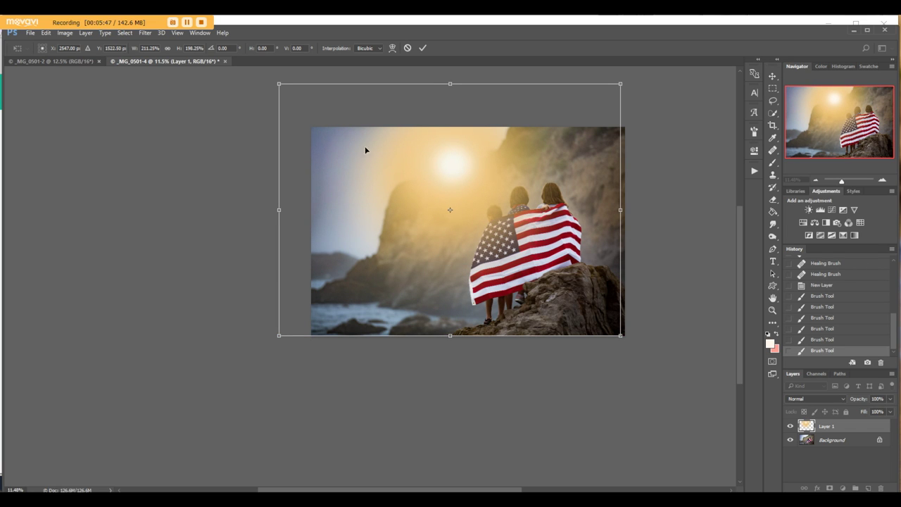
pyautogui.moveTo(461, 161); pyautogui.dragTo(466, 162)
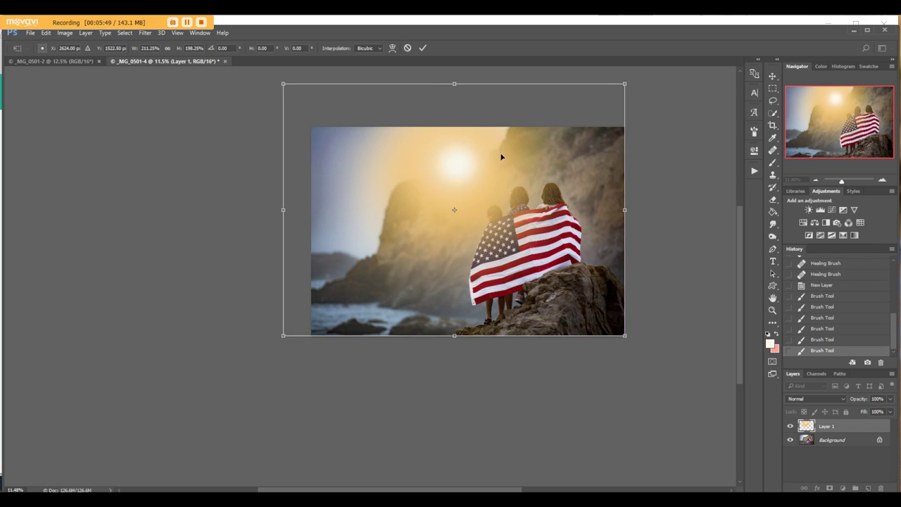
pyautogui.click(422, 48)
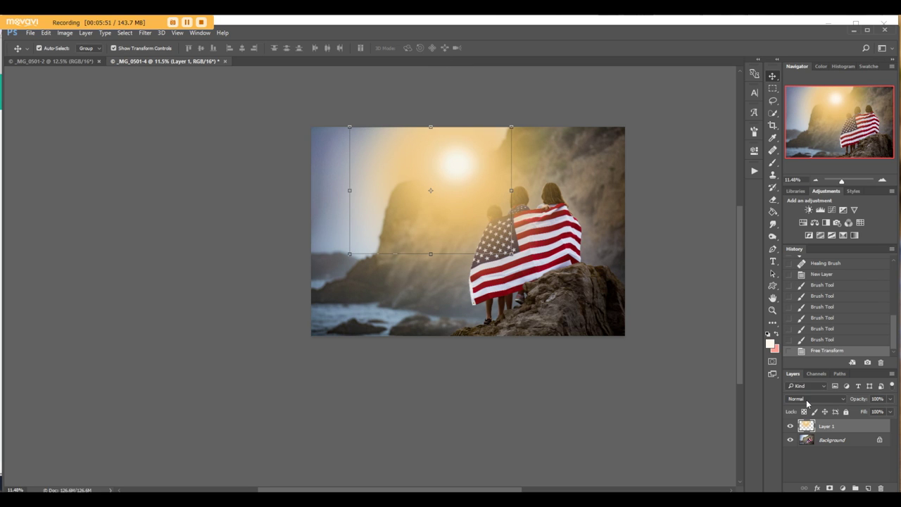
# Step: Set Layer 1's sun glow to Screen, nudge it toward the top edge, and view _MG_0501-2
pyautogui.click(806, 399)
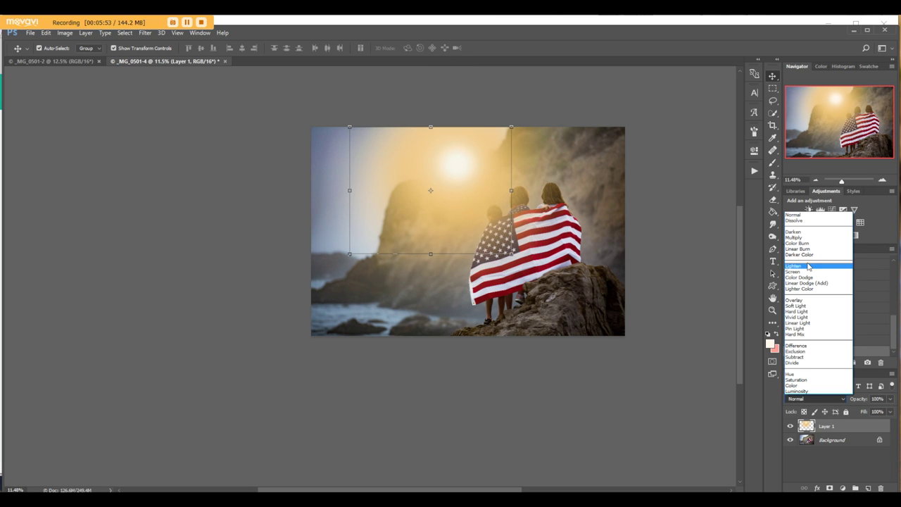
pyautogui.click(802, 272)
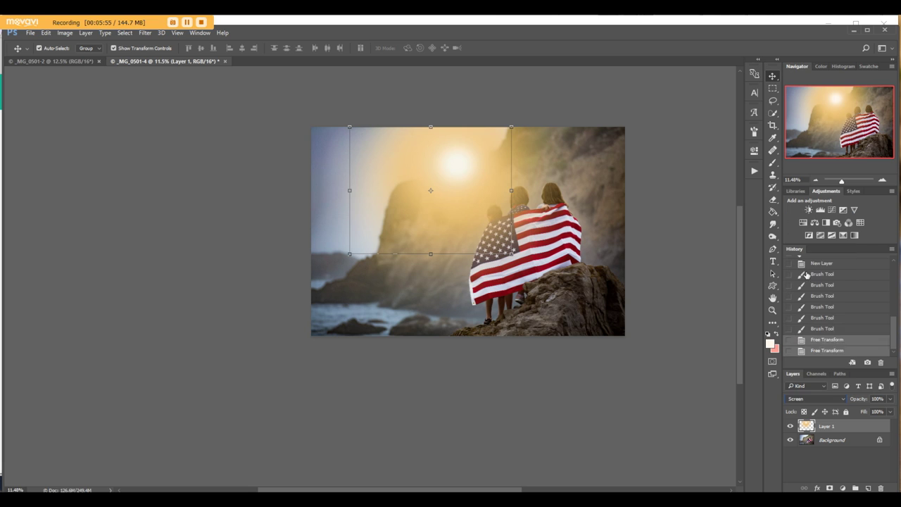
pyautogui.moveTo(471, 184); pyautogui.dragTo(459, 159)
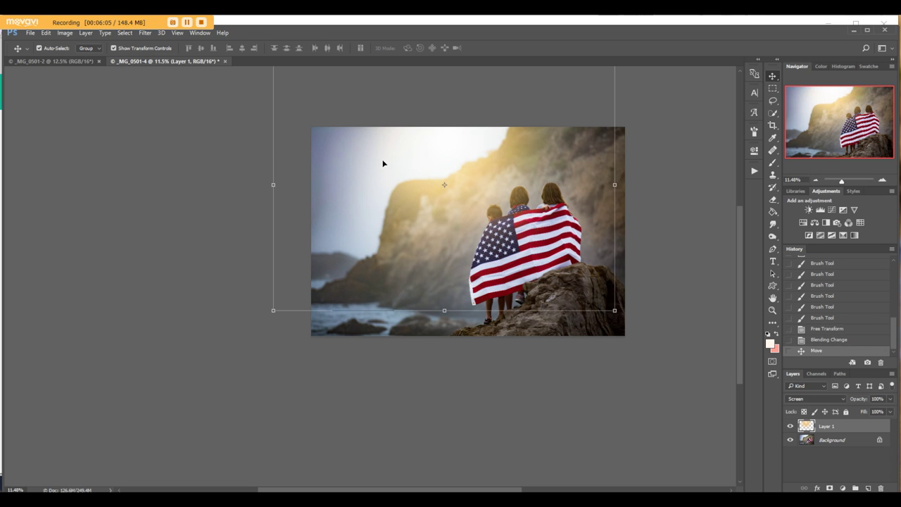
pyautogui.click(75, 62)
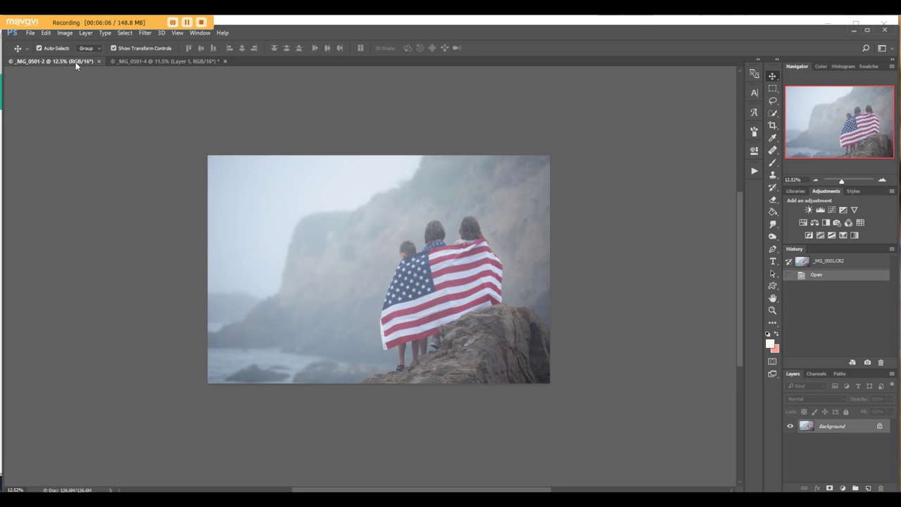
# Step: Back on _MG_0501-4, scale the sun glow to about 92% over the upper cliff and apply it
pyautogui.click(148, 61)
pyautogui.moveTo(470, 174); pyautogui.dragTo(434, 163)
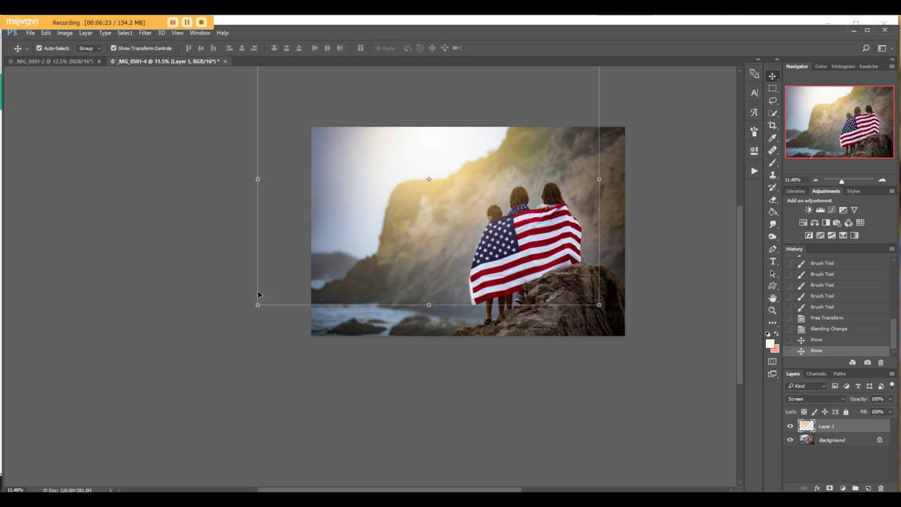
pyautogui.moveTo(255, 305); pyautogui.dragTo(283, 282)
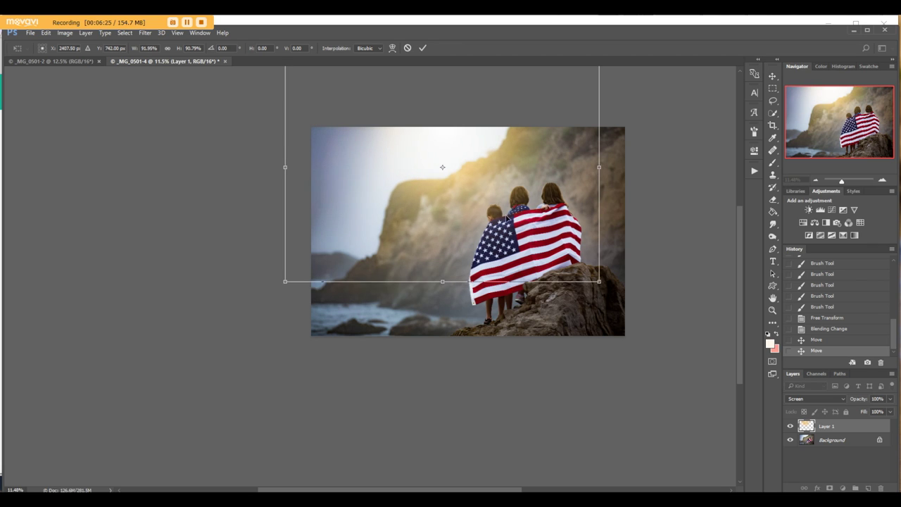
pyautogui.moveTo(506, 215); pyautogui.dragTo(510, 229)
pyautogui.hotkey('ctrl', 'z')
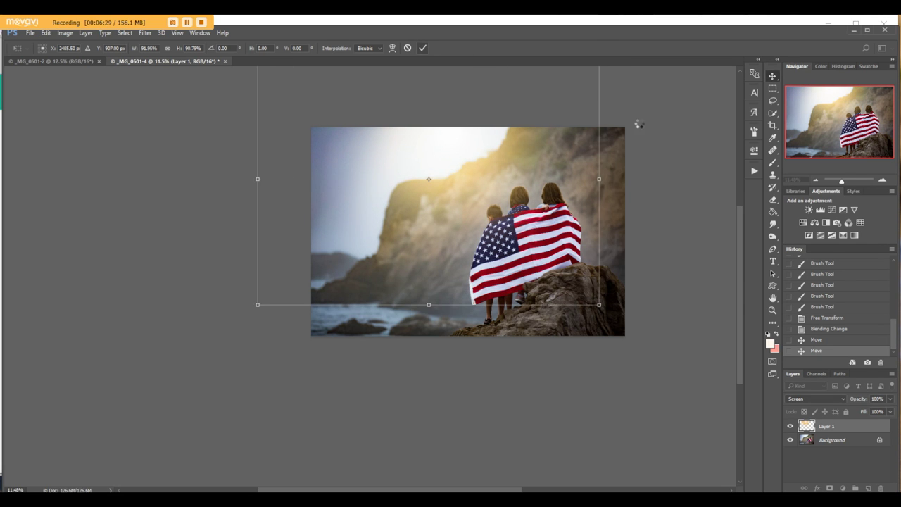
pyautogui.click(725, 378)
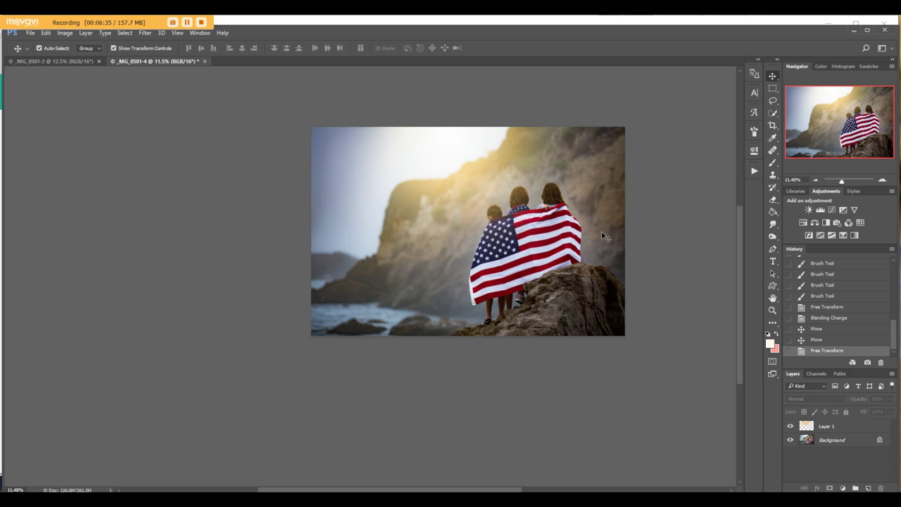
# Step: Flatten the image, then burn the rock and lower cliff darker with an 18% Shadows brush at 1700
pyautogui.click(85, 32)
pyautogui.click(138, 472)
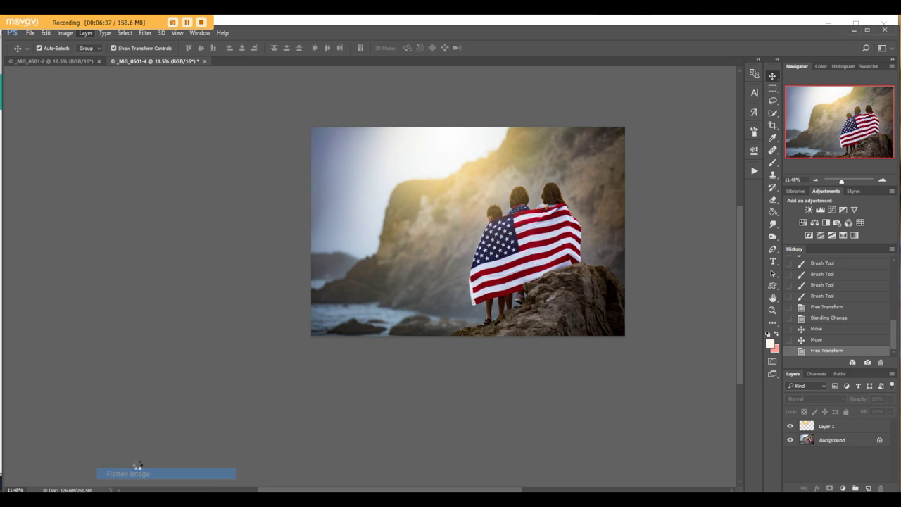
pyautogui.click(774, 238)
pyautogui.moveTo(620, 191)
pyautogui.mouseDown()
pyautogui.moveTo(596, 252)
pyautogui.moveTo(585, 251)
pyautogui.mouseUp()
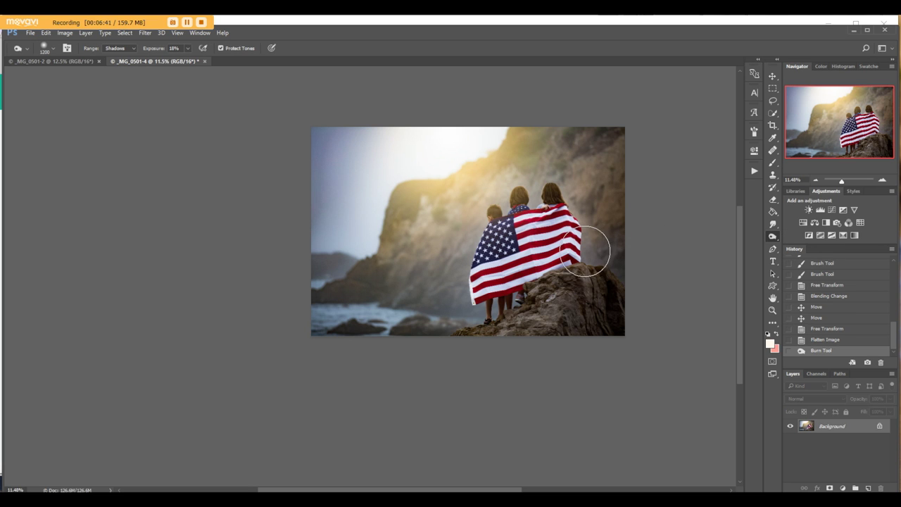
pyautogui.press(']')
pyautogui.press(']')
pyautogui.press(']')
pyautogui.press(']')
pyautogui.press(']')
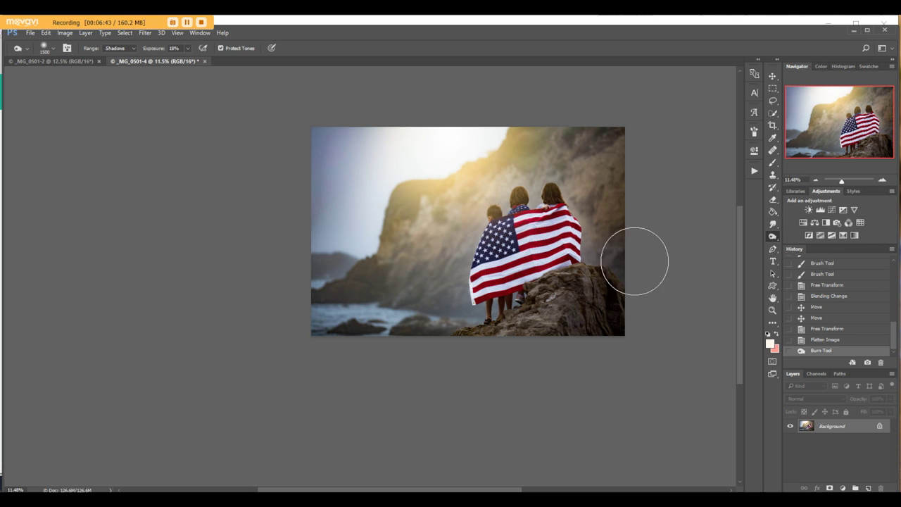
pyautogui.moveTo(576, 257)
pyautogui.mouseDown()
pyautogui.moveTo(582, 129)
pyautogui.moveTo(629, 175)
pyautogui.moveTo(446, 198)
pyautogui.moveTo(422, 224)
pyautogui.moveTo(445, 239)
pyautogui.mouseUp()
pyautogui.click(359, 288)
pyautogui.click(419, 282)
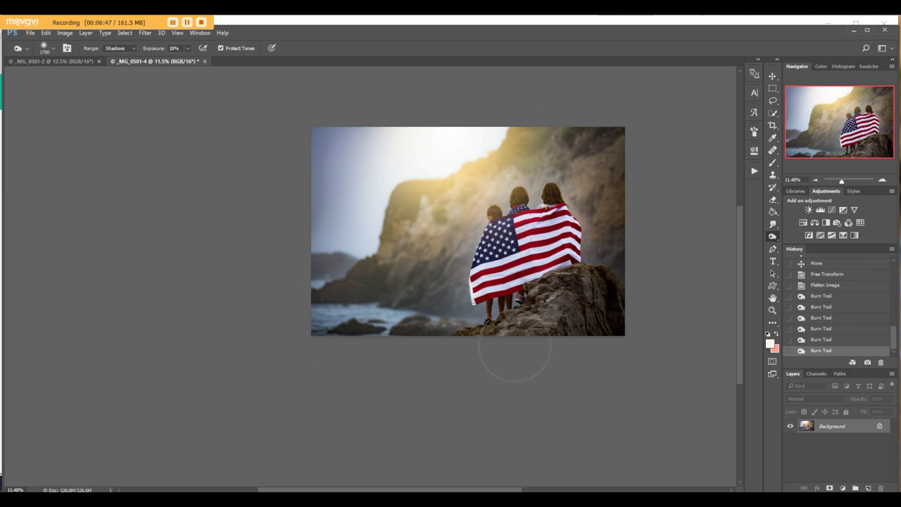
pyautogui.click(557, 313)
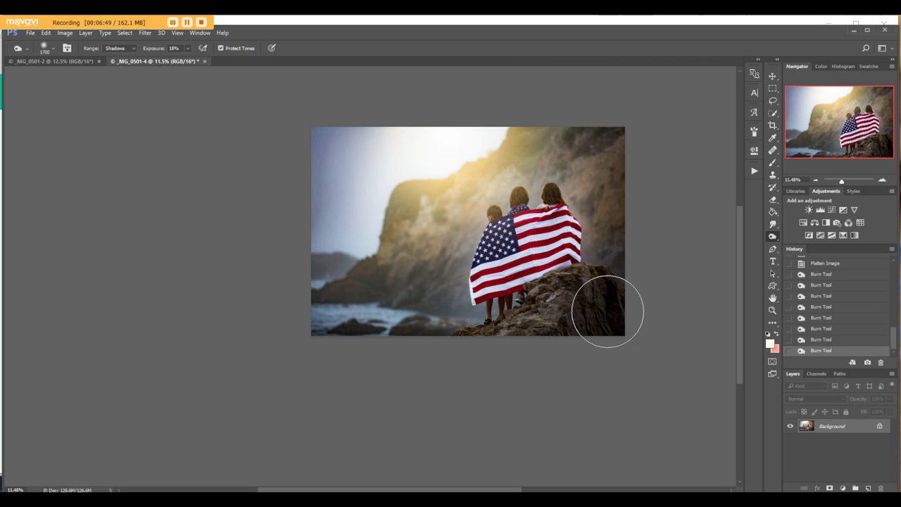
pyautogui.click(772, 75)
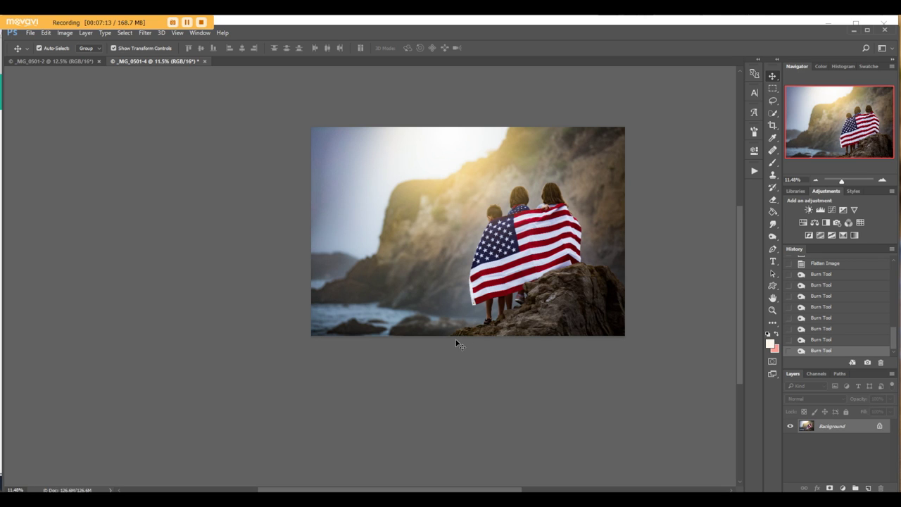
# Step: Add a Color Balance layer shifting midtones toward green, with its mask inverted
pyautogui.click(815, 223)
pyautogui.moveTo(661, 210)
pyautogui.mouseDown()
pyautogui.moveTo(671, 210)
pyautogui.moveTo(654, 196)
pyautogui.moveTo(669, 209)
pyautogui.mouseUp()
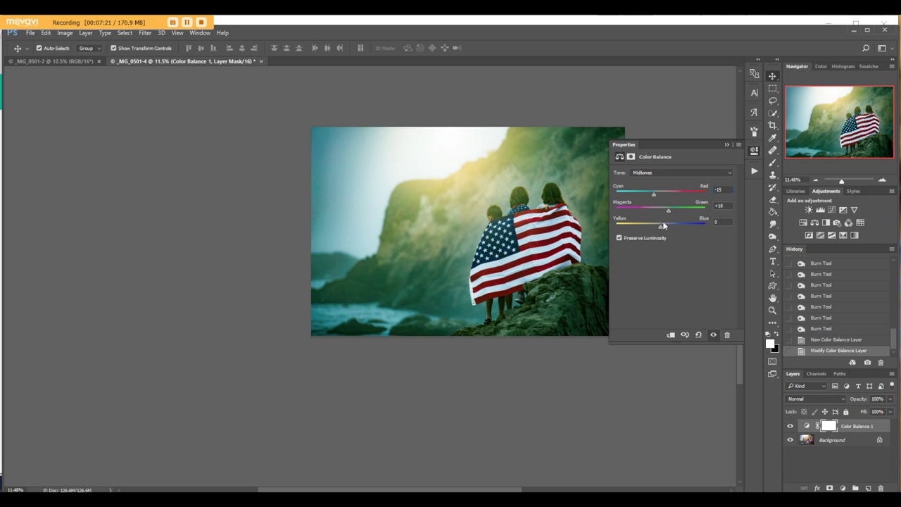
pyautogui.click(630, 156)
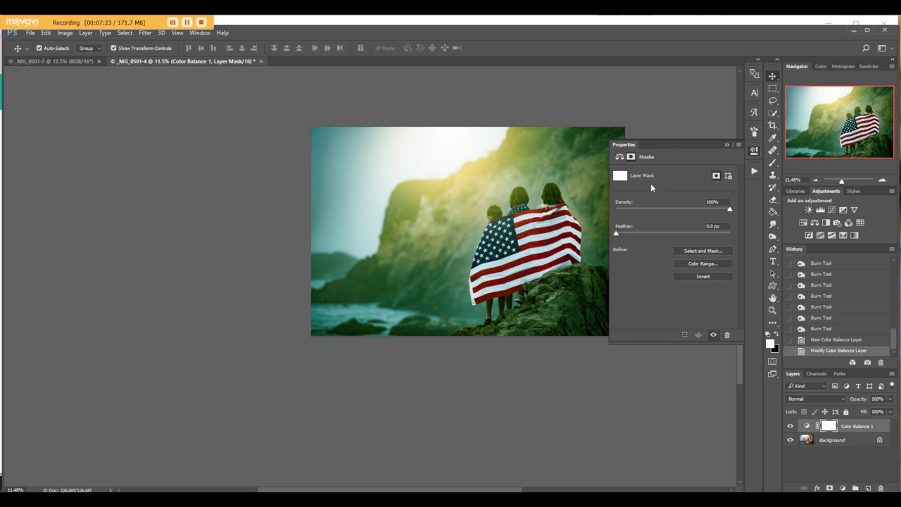
pyautogui.click(704, 276)
pyautogui.click(726, 144)
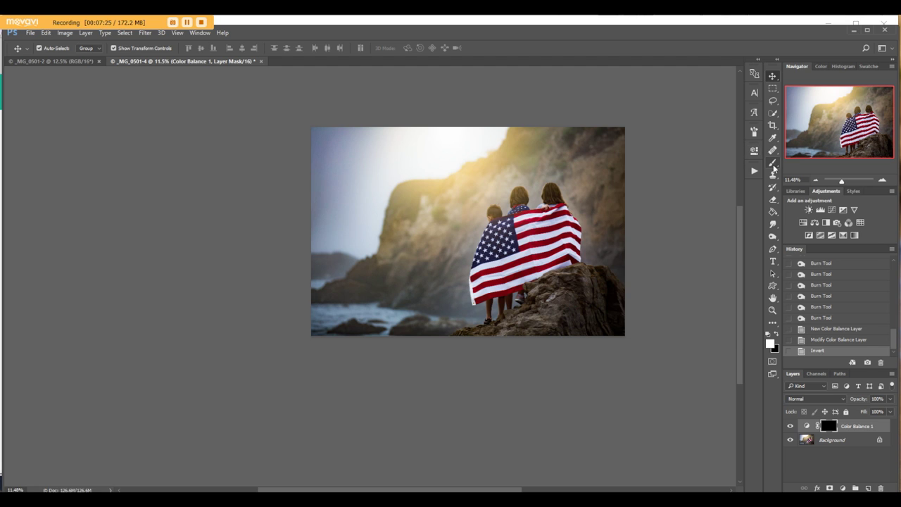
# Step: Paint the green shift onto the rock with a 10% opacity brush
pyautogui.click(772, 162)
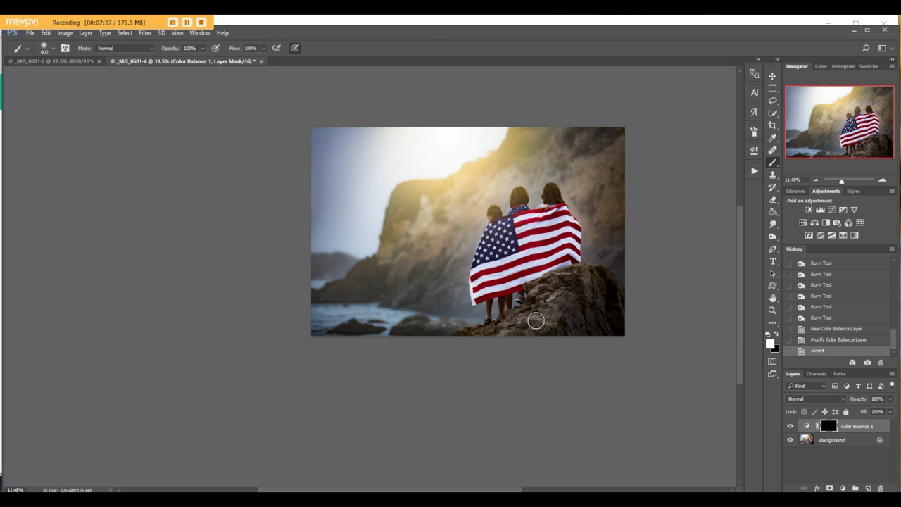
pyautogui.press(']')
pyautogui.press(']')
pyautogui.press(']')
pyautogui.press(']')
pyautogui.press(']')
pyautogui.press('1')
pyautogui.press('[')
pyautogui.press('[')
pyautogui.press('[')
pyautogui.press('[')
pyautogui.press('[')
pyautogui.press('[')
pyautogui.press('[')
pyautogui.press('[')
pyautogui.press('[')
pyautogui.press('[')
pyautogui.scroll(3, 493, 331)
pyautogui.moveTo(492, 331)
pyautogui.mouseDown()
pyautogui.moveTo(434, 342)
pyautogui.moveTo(480, 334)
pyautogui.moveTo(654, 221)
pyautogui.mouseUp()
pyautogui.press(']')
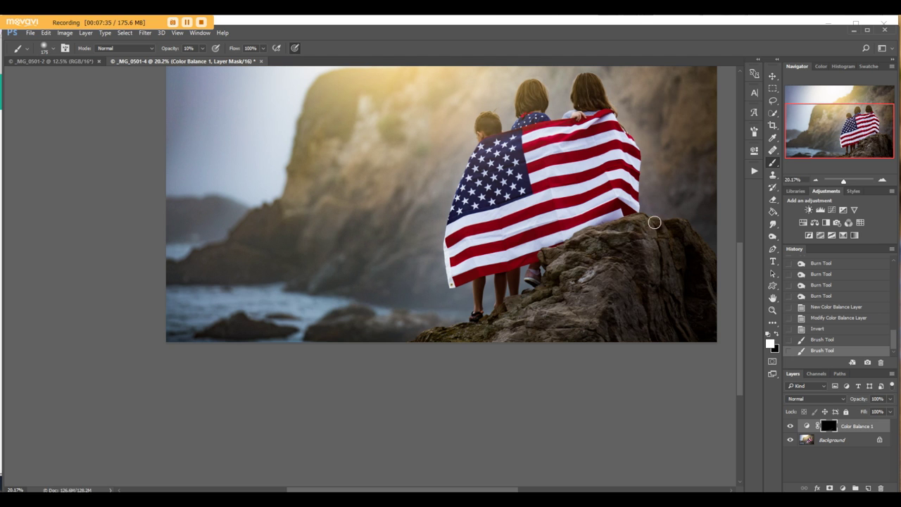
pyautogui.click(708, 267)
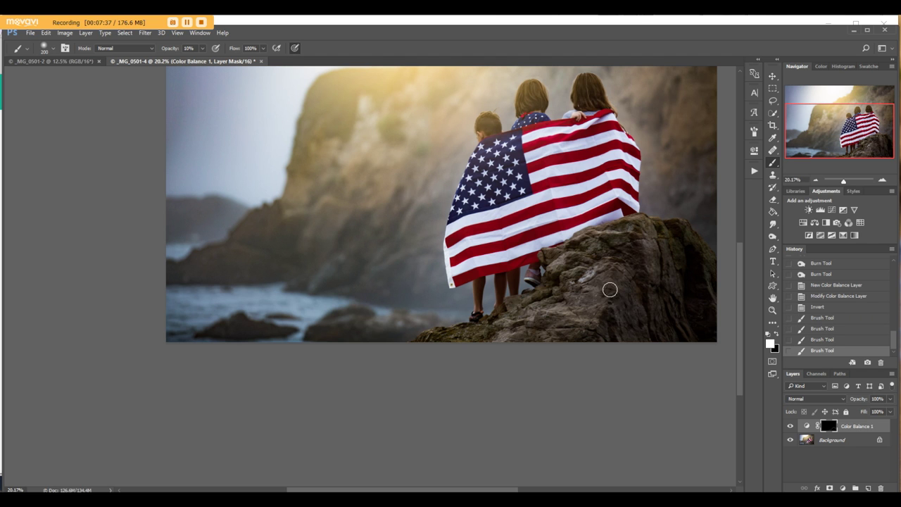
pyautogui.moveTo(610, 288); pyautogui.dragTo(516, 308)
pyautogui.press(']')
pyautogui.press(']')
pyautogui.press(']')
pyautogui.press(']')
pyautogui.scroll(-1, 532, 354)
pyautogui.scroll(1, 531, 354)
pyautogui.press(']')
pyautogui.press(']')
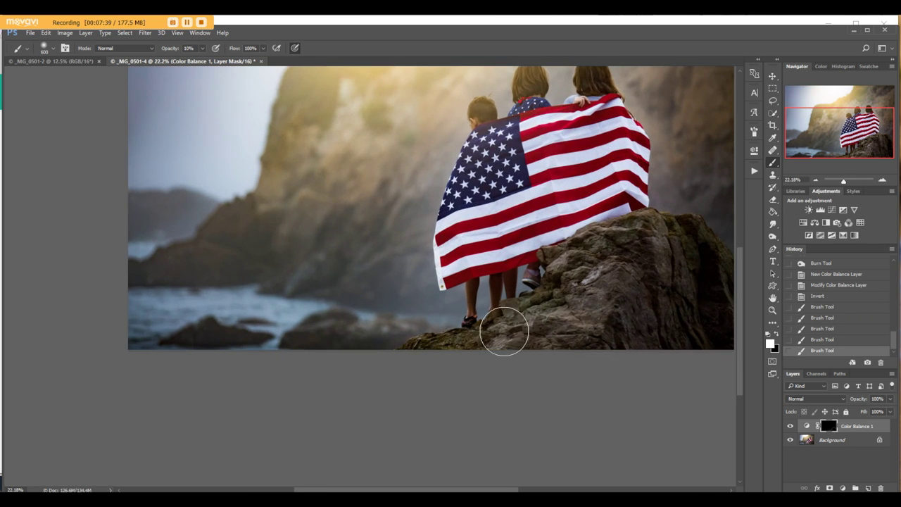
pyautogui.scroll(-2, 419, 376)
pyautogui.moveTo(636, 294)
pyautogui.mouseDown()
pyautogui.moveTo(647, 312)
pyautogui.moveTo(672, 316)
pyautogui.mouseUp()
# Step: Extend the green shift over the upper right cliff and lower shoreline, then hide the layer
pyautogui.press(']')
pyautogui.press(']')
pyautogui.moveTo(657, 138)
pyautogui.mouseDown()
pyautogui.moveTo(640, 193)
pyautogui.moveTo(665, 221)
pyautogui.moveTo(663, 136)
pyautogui.moveTo(616, 103)
pyautogui.mouseUp()
pyautogui.moveTo(554, 133); pyautogui.dragTo(492, 161)
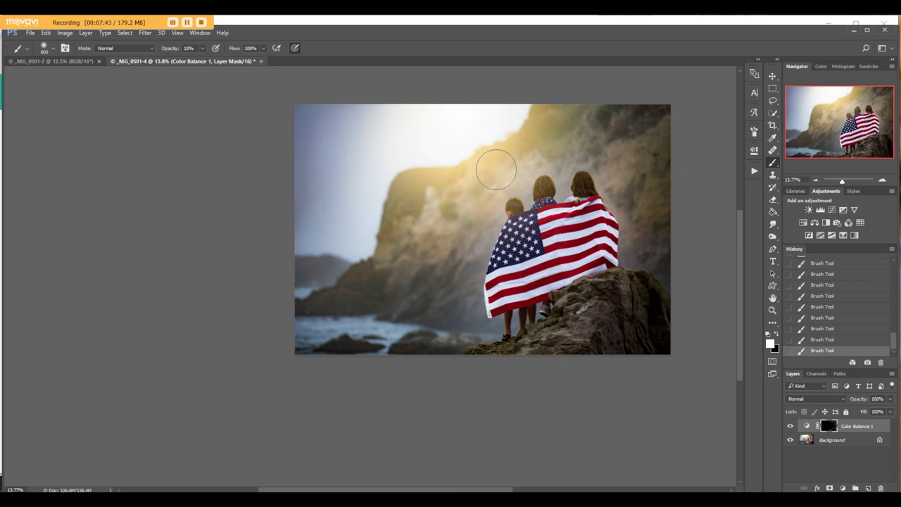
pyautogui.moveTo(329, 299)
pyautogui.mouseDown()
pyautogui.moveTo(416, 303)
pyautogui.moveTo(427, 250)
pyautogui.moveTo(438, 308)
pyautogui.mouseUp()
pyautogui.press('[')
pyautogui.press('[')
pyautogui.press('[')
pyautogui.press('[')
pyautogui.press(']')
pyautogui.press(']')
pyautogui.press(']')
pyautogui.press(']')
pyautogui.press(']')
pyautogui.moveTo(465, 319)
pyautogui.mouseDown()
pyautogui.moveTo(444, 348)
pyautogui.moveTo(458, 362)
pyautogui.mouseUp()
pyautogui.moveTo(613, 111)
pyautogui.mouseDown()
pyautogui.moveTo(681, 102)
pyautogui.moveTo(688, 204)
pyautogui.moveTo(662, 226)
pyautogui.moveTo(648, 261)
pyautogui.moveTo(683, 296)
pyautogui.mouseUp()
pyautogui.click(790, 426)
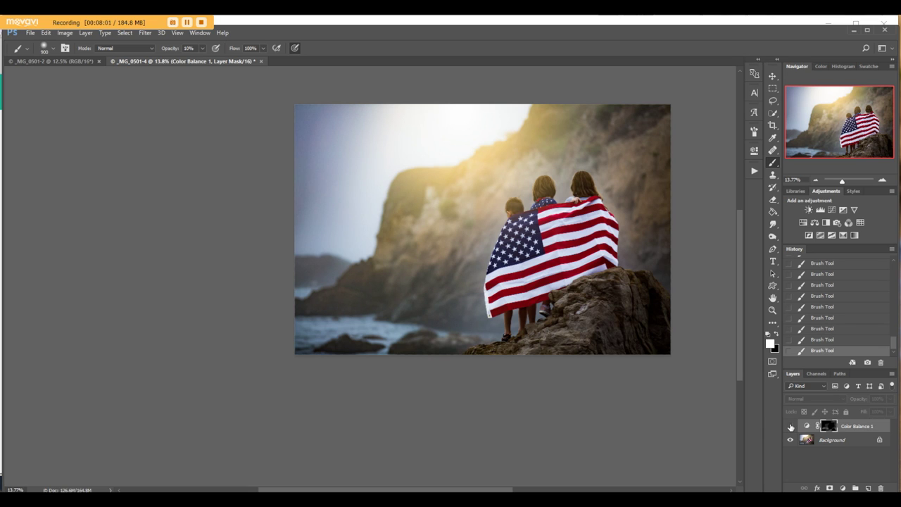
# Step: Toggle Color Balance 1's visibility to compare, leaving it hidden
pyautogui.click(790, 426)
pyautogui.click(791, 426)
pyautogui.click(792, 426)
pyautogui.click(791, 427)
pyautogui.click(792, 427)
pyautogui.click(792, 427)
pyautogui.click(792, 427)
# Step: Flatten the image, discarding the hidden Color Balance layer, and switch to _MG_0501-2
pyautogui.click(86, 33)
pyautogui.click(129, 473)
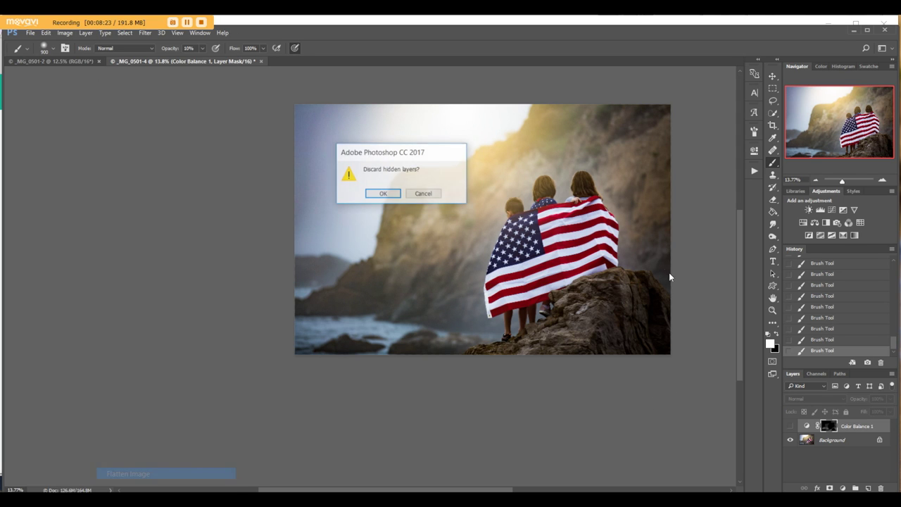
pyautogui.click(380, 193)
pyautogui.press('v')
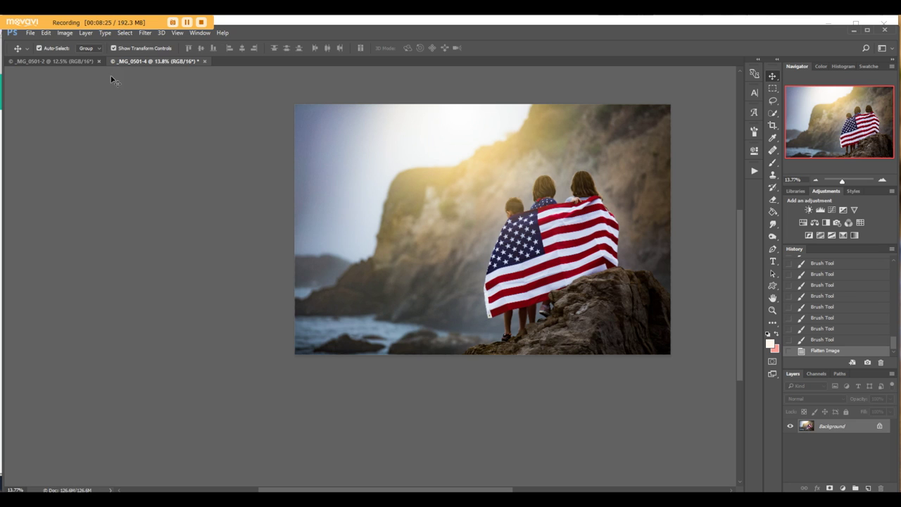
pyautogui.click(80, 61)
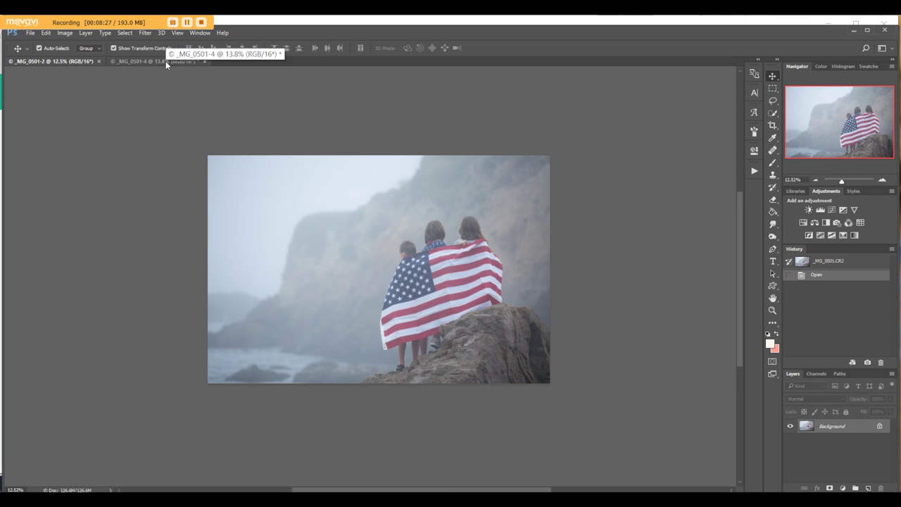
# Step: Add a Levels layer to _MG_0501-2 raising the black point to 52
pyautogui.scroll(10, 454, 299)
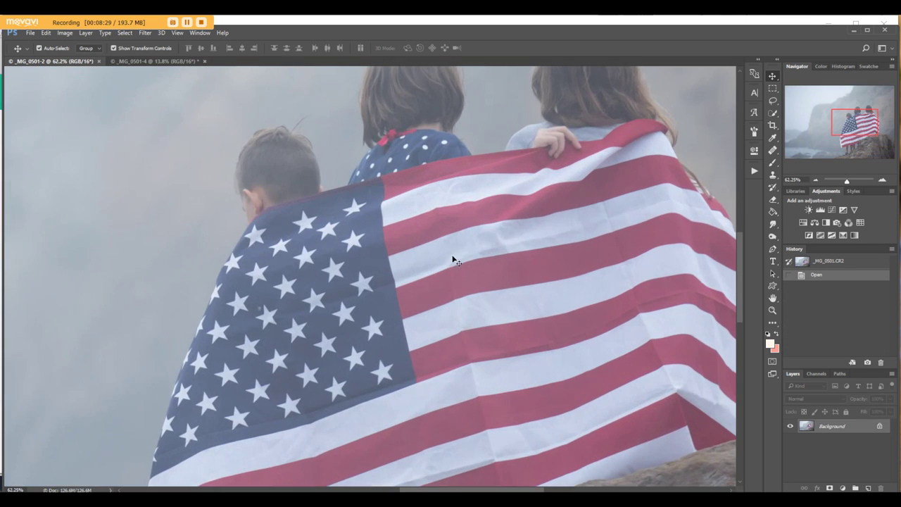
pyautogui.scroll(-6, 448, 186)
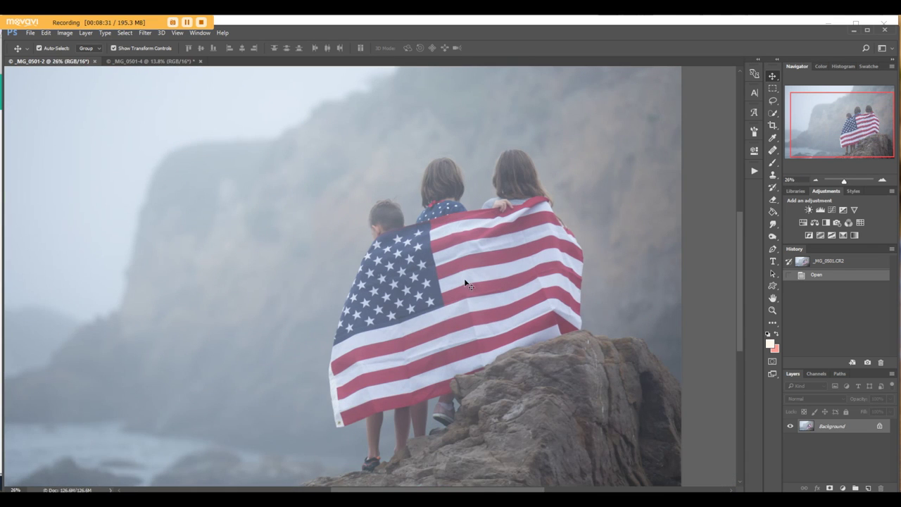
pyautogui.click(820, 210)
pyautogui.moveTo(629, 238); pyautogui.dragTo(644, 241)
pyautogui.click(723, 146)
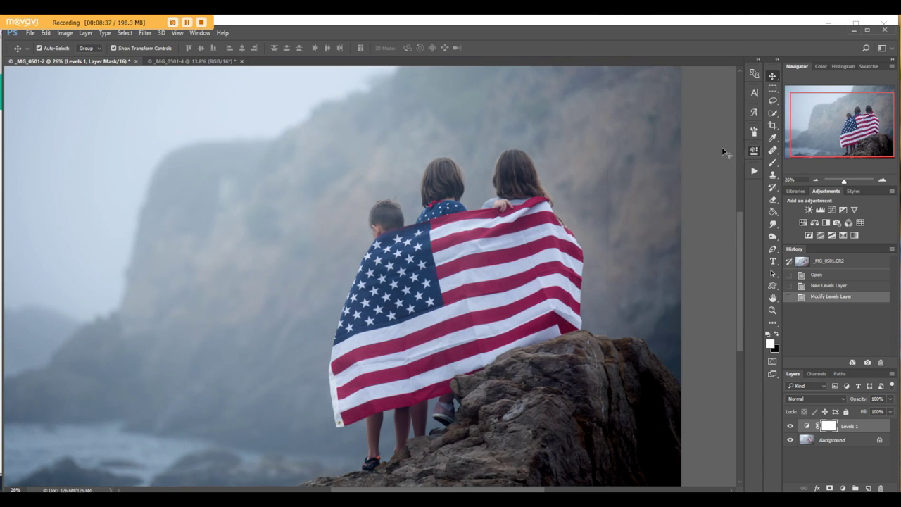
# Step: Try a slight Curves midtone lift, delete both Curves 1 and Levels 1, and return to _MG_0501-4
pyautogui.scroll(-2, 722, 147)
pyautogui.click(831, 210)
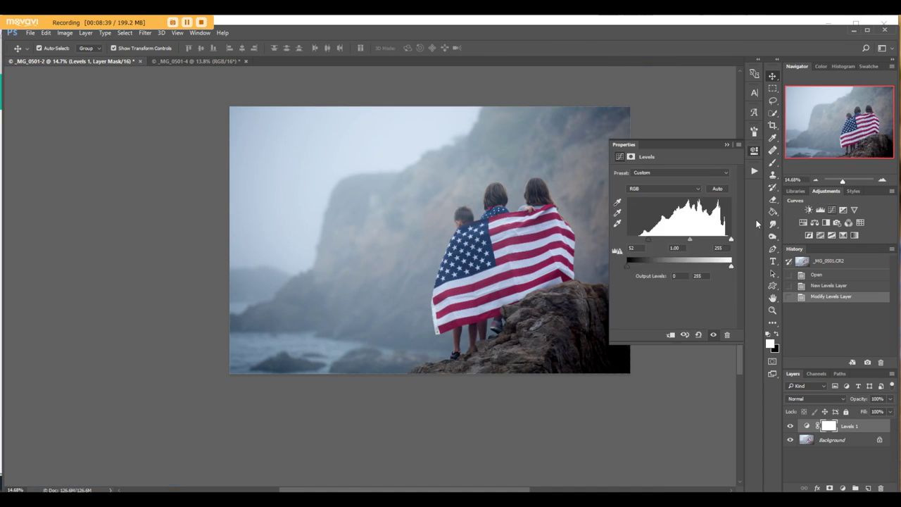
pyautogui.moveTo(694, 228)
pyautogui.mouseDown()
pyautogui.moveTo(694, 240)
pyautogui.moveTo(690, 205)
pyautogui.moveTo(692, 228)
pyautogui.mouseUp()
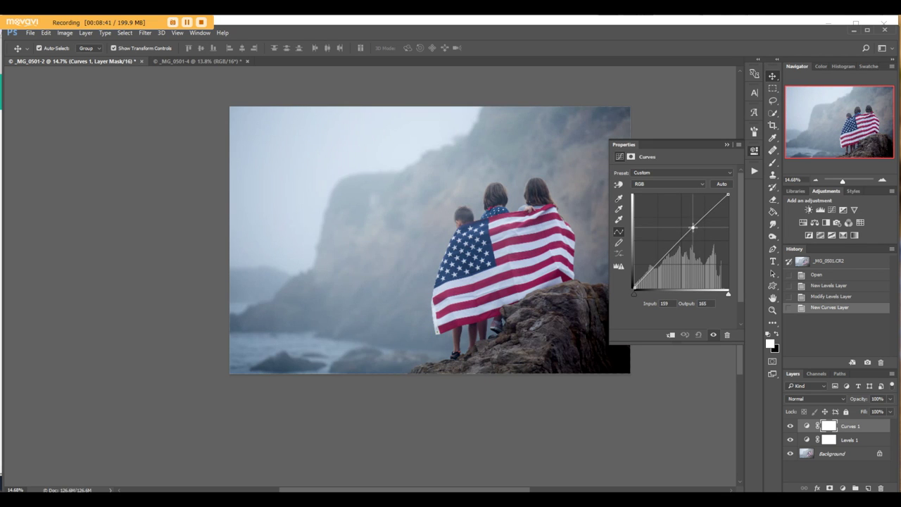
pyautogui.click(727, 335)
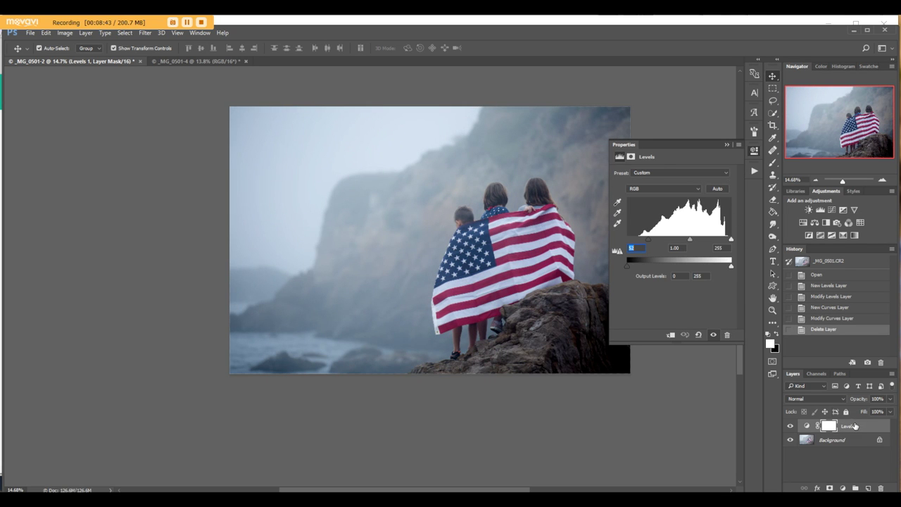
pyautogui.moveTo(854, 425); pyautogui.dragTo(880, 488)
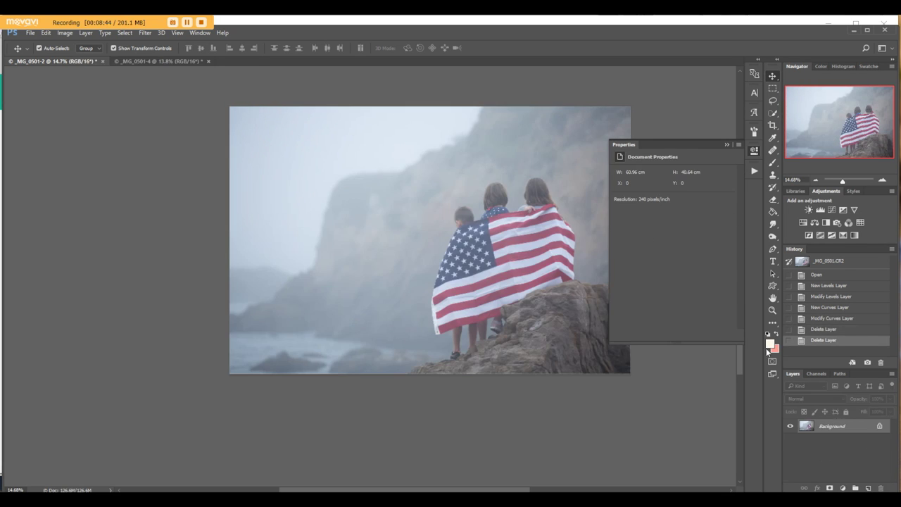
pyautogui.click(151, 61)
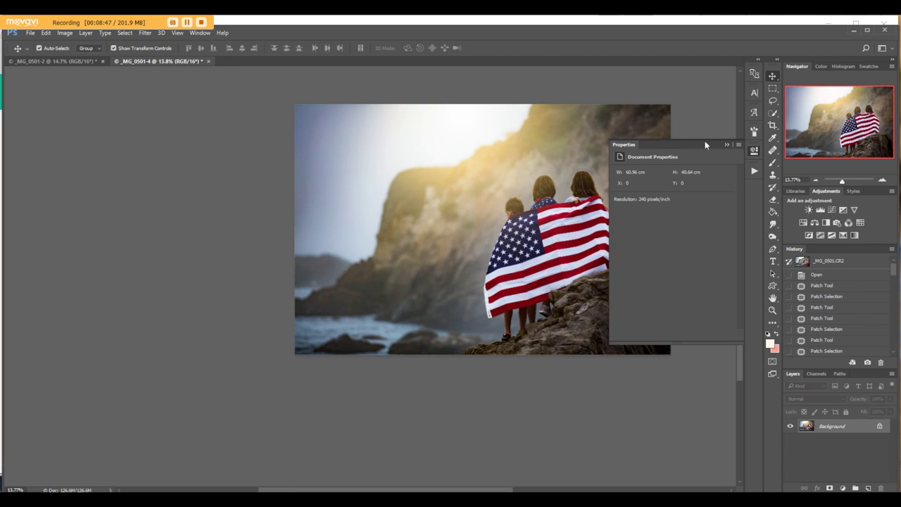
# Step: Collapse the Properties panel off the photo and pick the Healing Brush tool
pyautogui.click(727, 144)
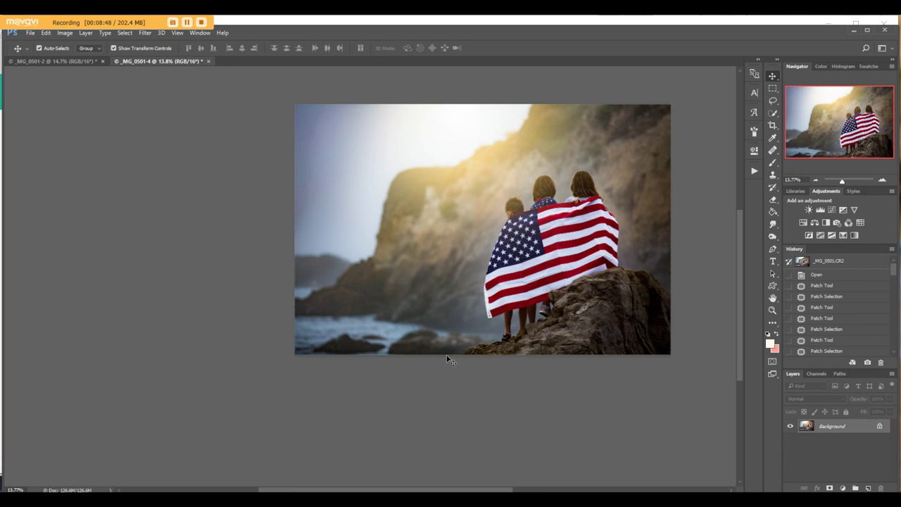
pyautogui.click(773, 150)
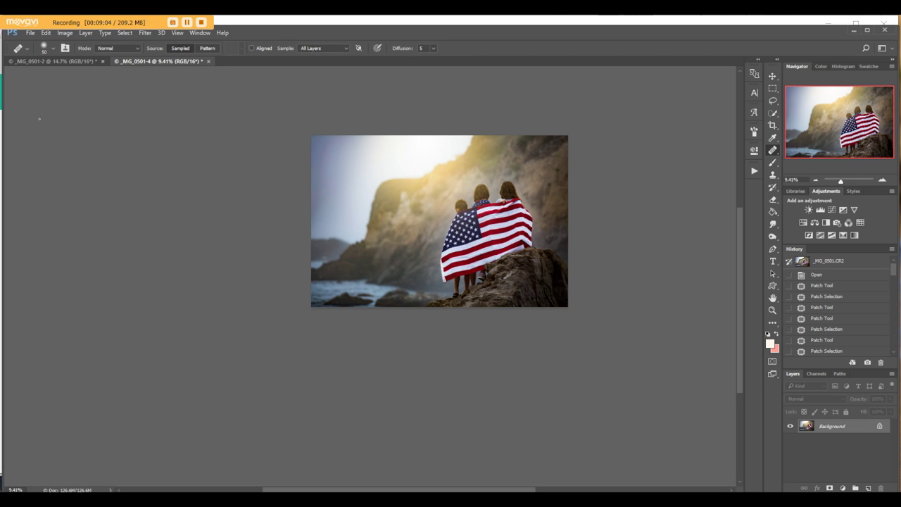